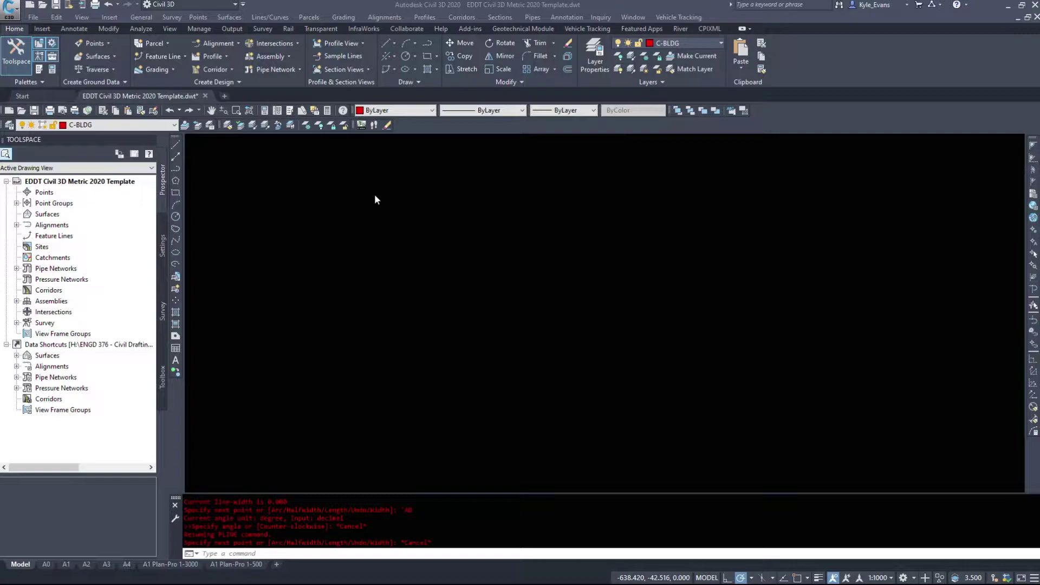
- Place the red-and-white north arrow with its N compass medallion in model space
left_click(491, 304)
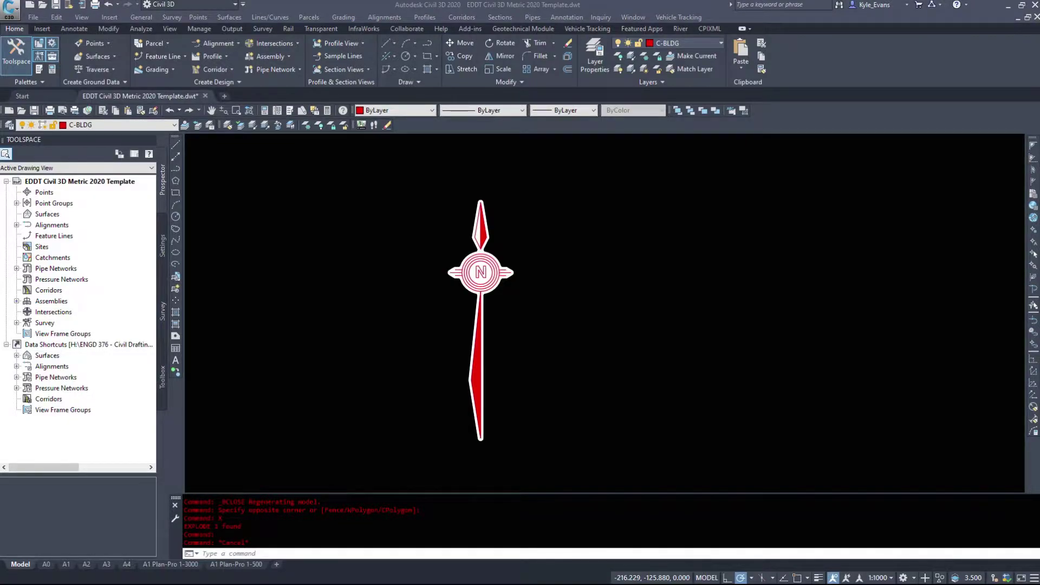
- Select the north arrow, then check the N letter's properties
left_click(560, 424)
left_click(379, 169)
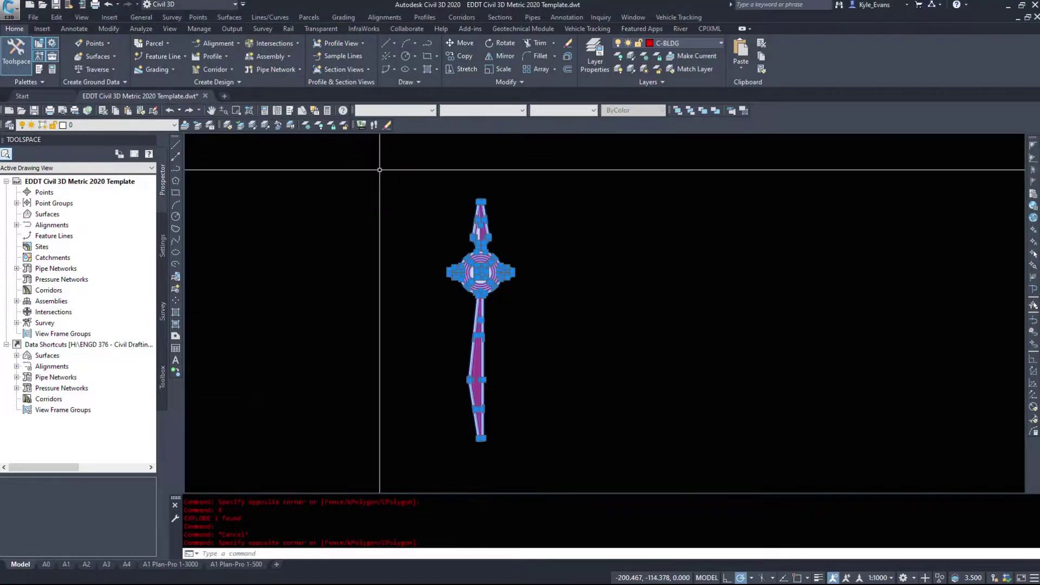
key("Escape")
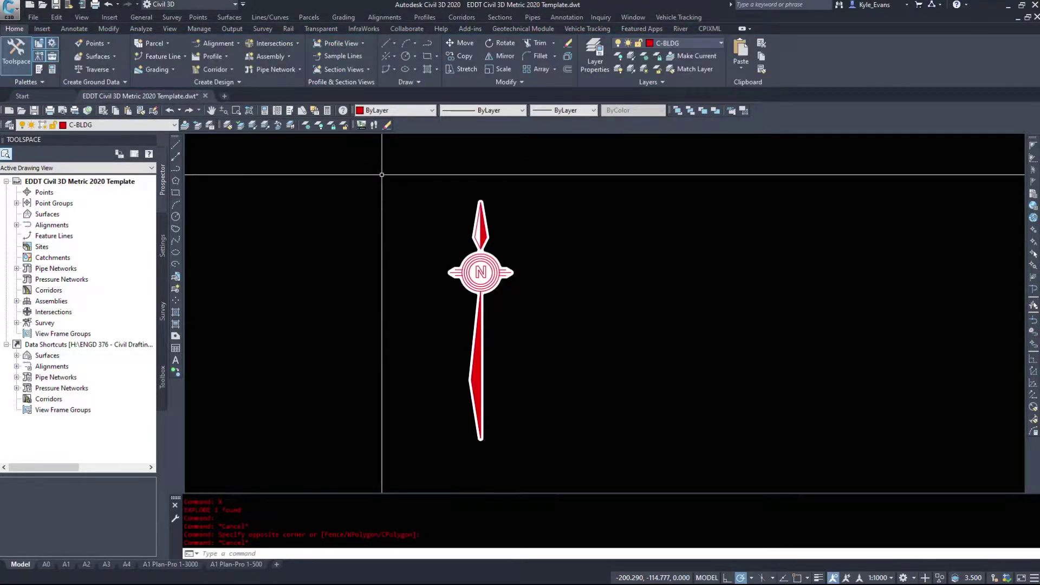
scroll(479, 278, "up", 4)
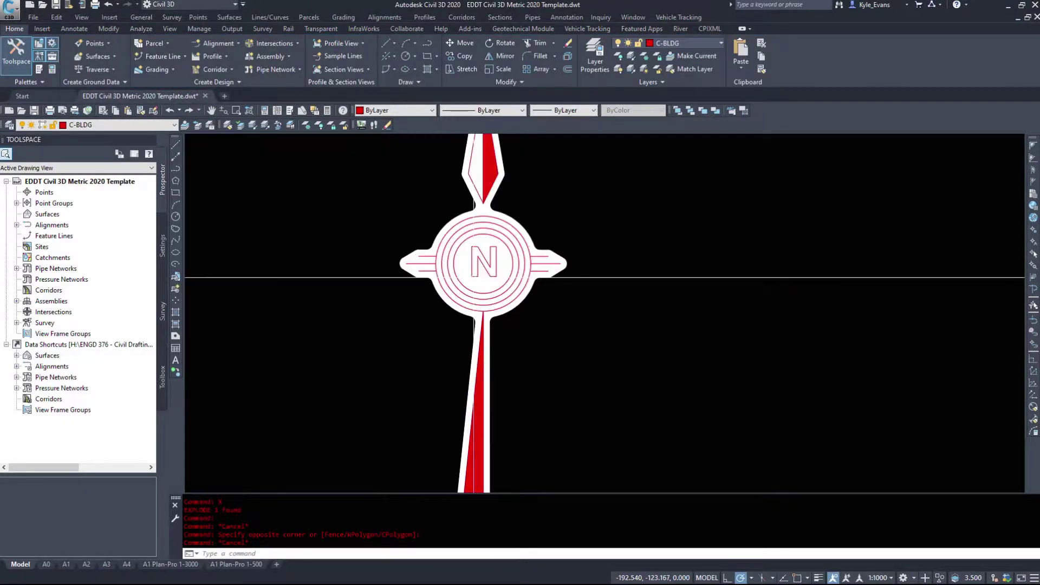
left_click(484, 257)
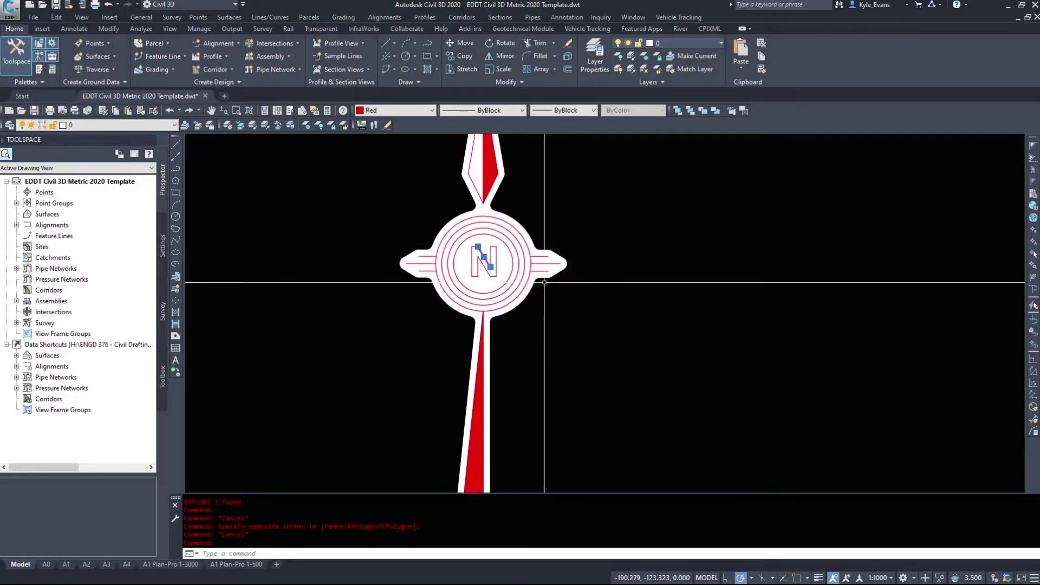
key("Escape")
scroll(555, 297, "down", 5)
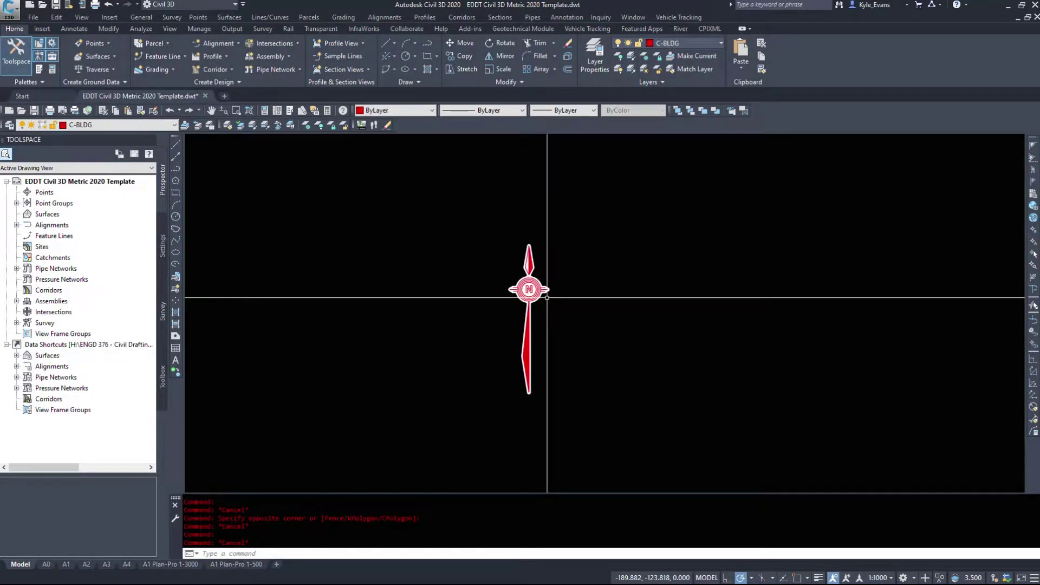
scroll(650, 342, "up", 2)
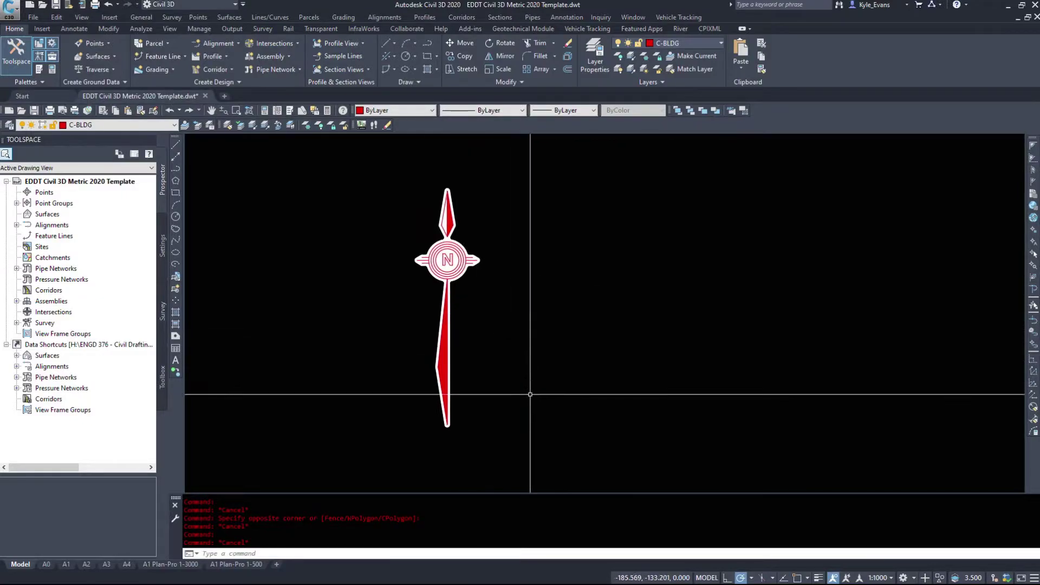
- Start a block named North with its base point snapped to the compass circle centre
type("block")
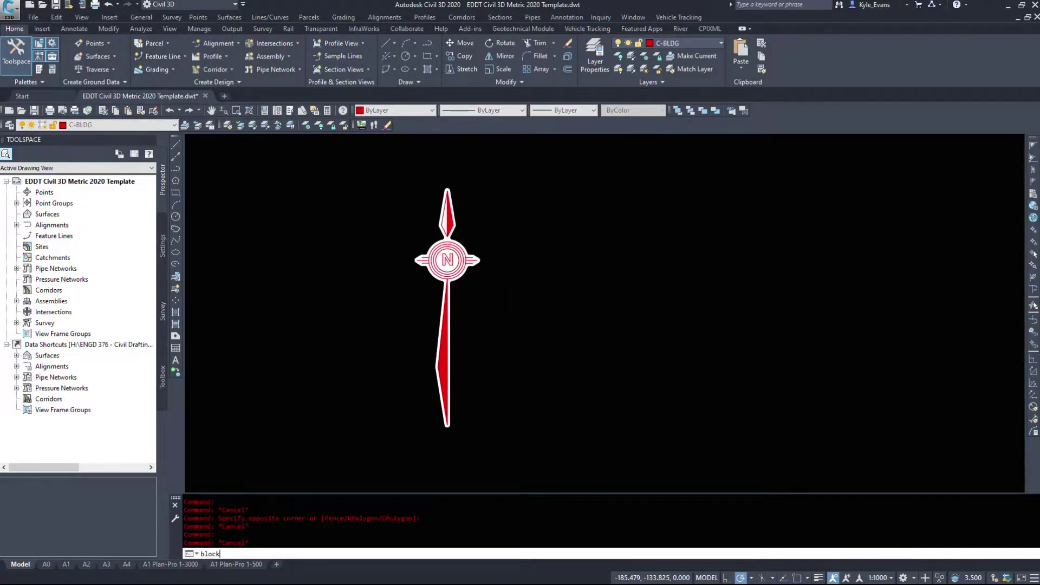
key("Return")
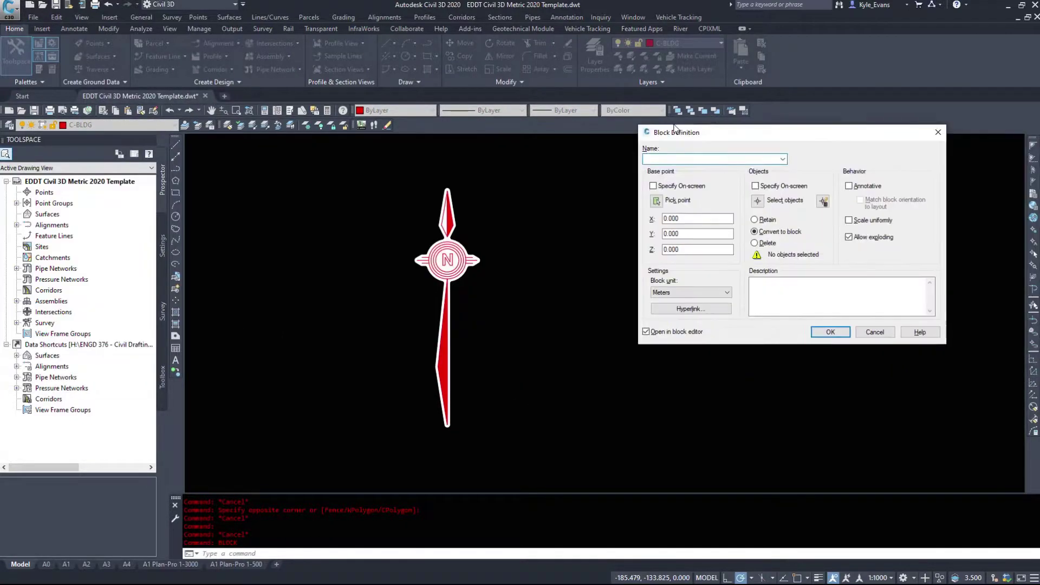
type("North")
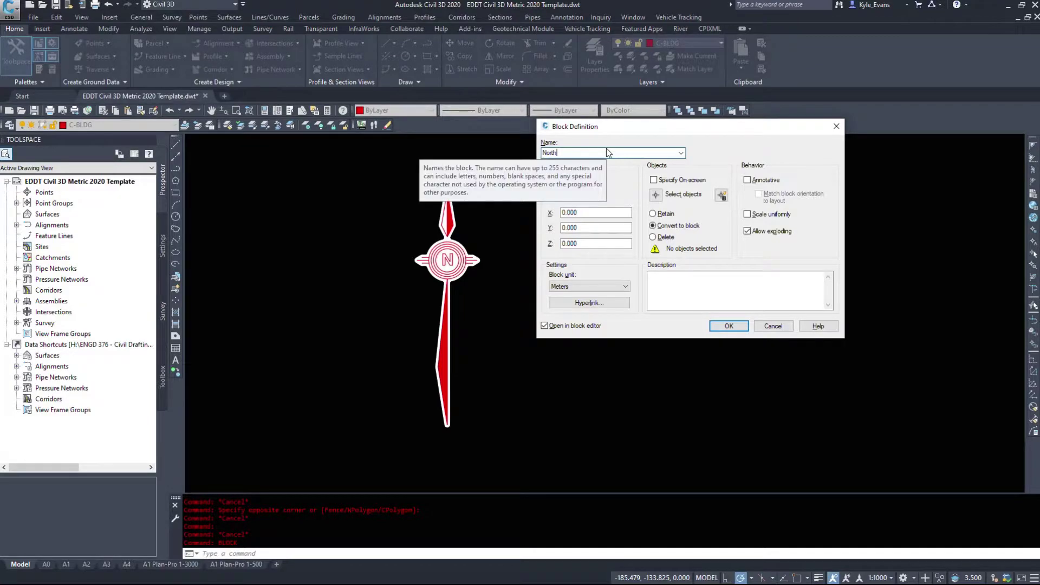
left_click(552, 180)
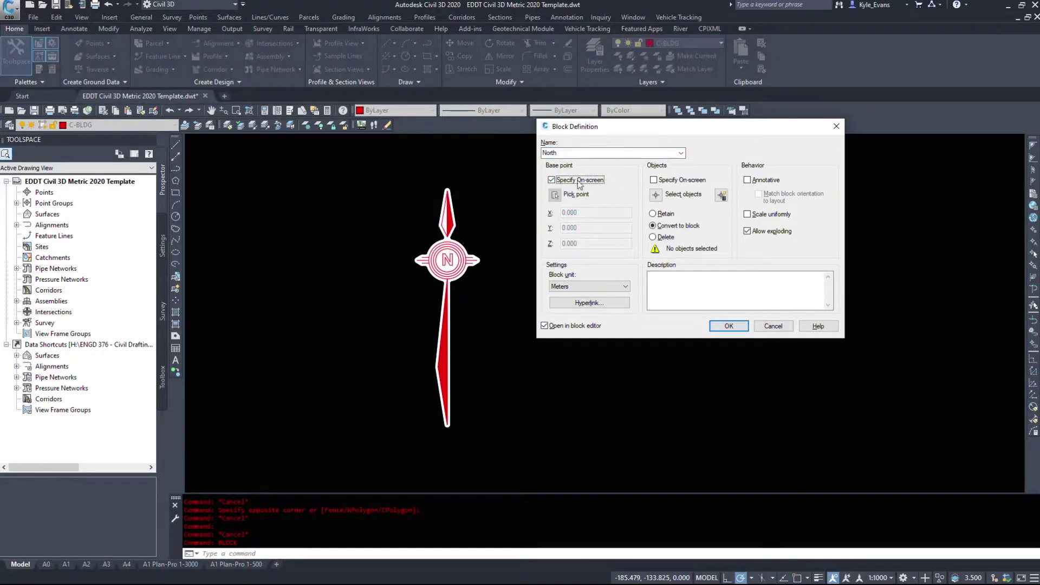
left_click(552, 179)
left_click(554, 194)
right_click(455, 257, "shift")
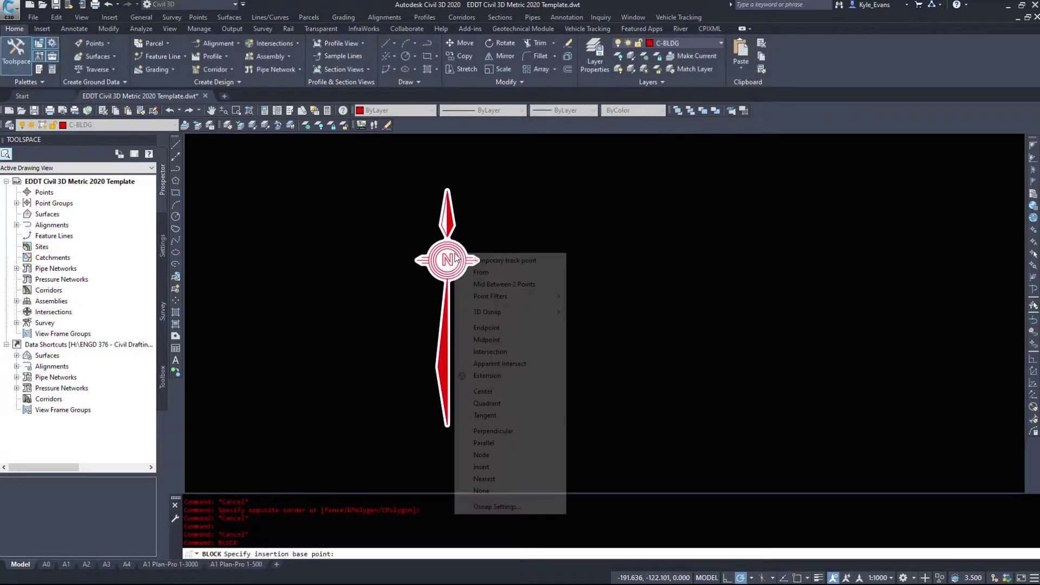
left_click(482, 391)
scroll(455, 255, "up", 10)
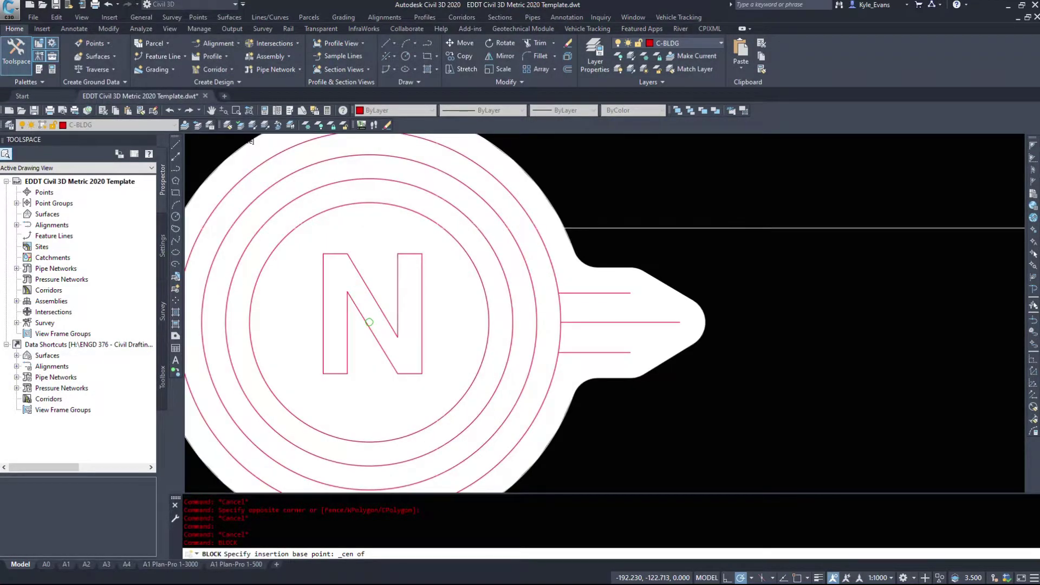
left_click(369, 322)
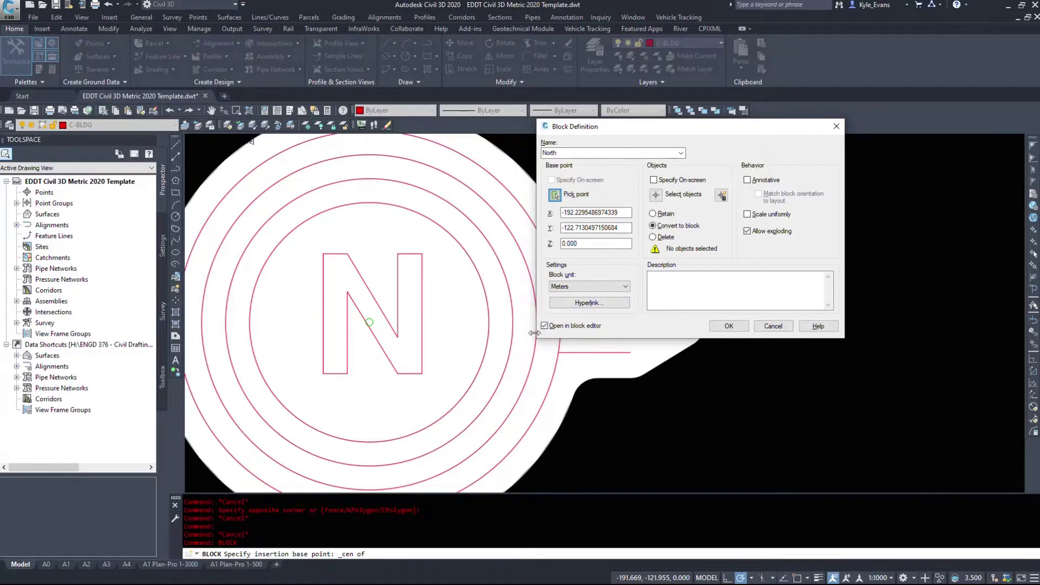
- Window-select all 33 north arrow objects for North and turn off Allow exploding
left_click(680, 180)
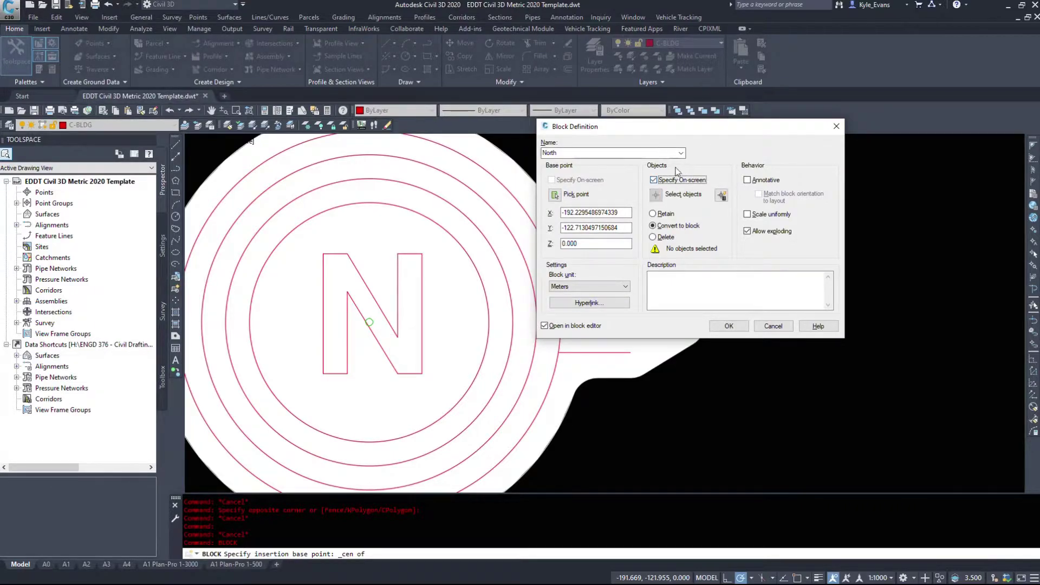
left_click(656, 194)
scroll(626, 229, "down", 6)
left_click(689, 430)
left_click(520, 141)
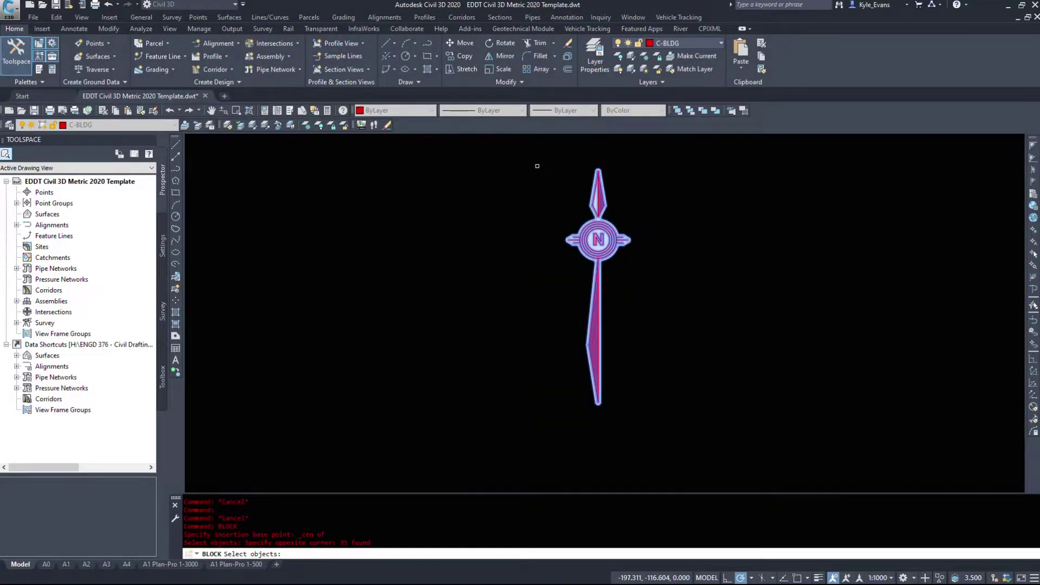
middle_click_drag(671, 253, 583, 302)
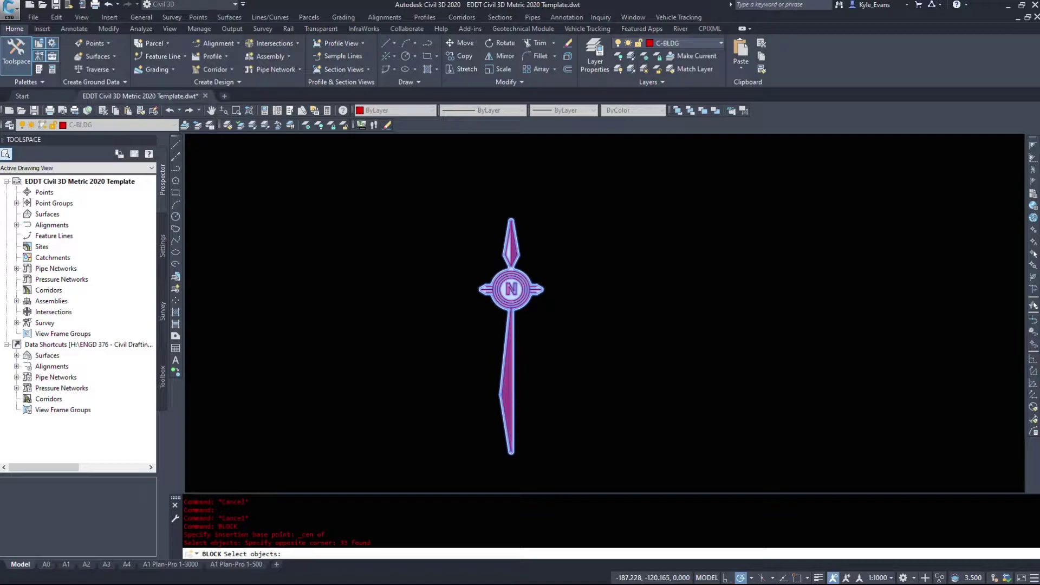
key("Return")
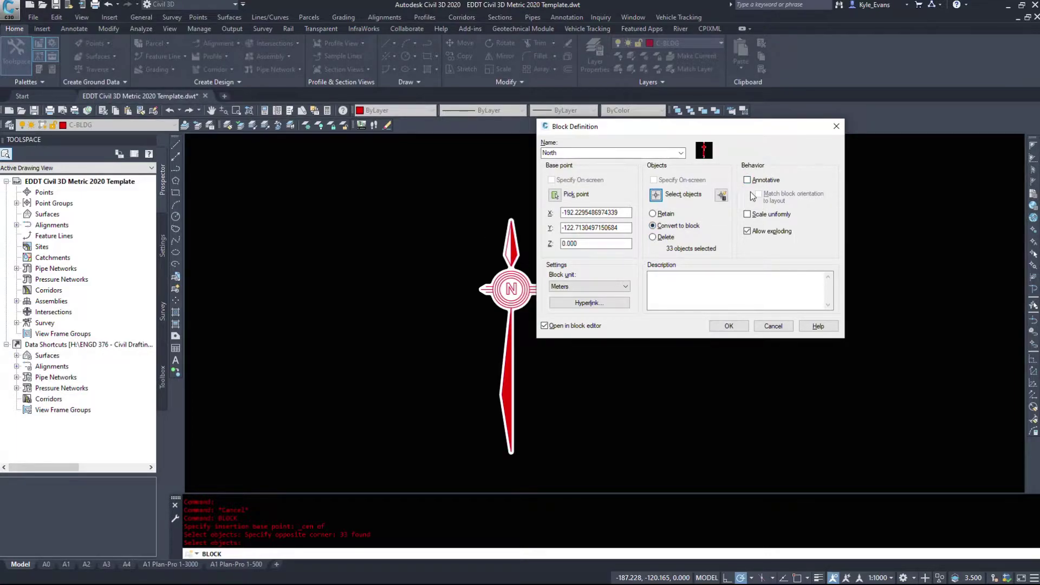
left_click(758, 232)
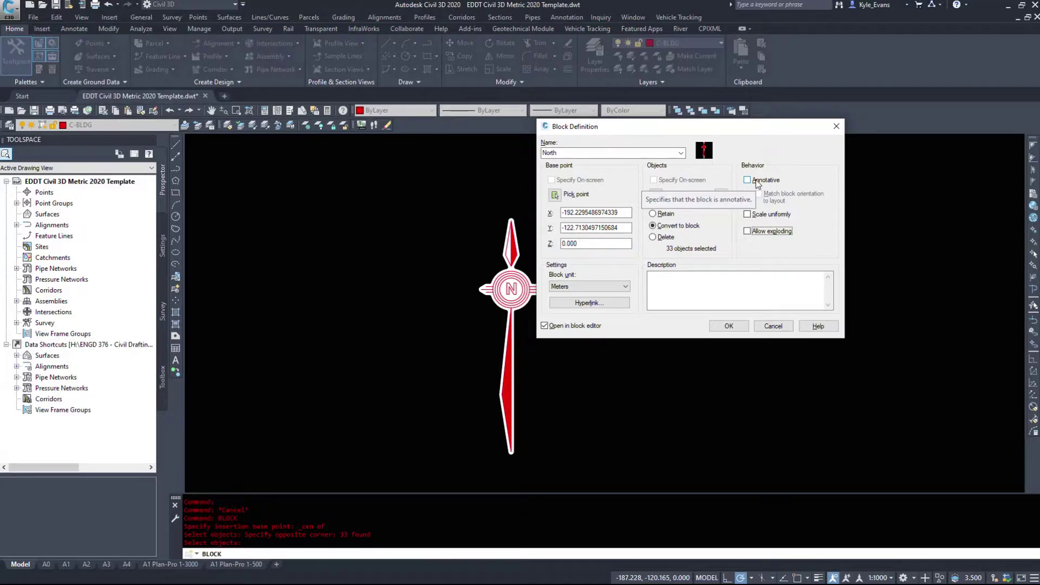
- Create the North block and open it in the Block Editor
left_click(729, 325)
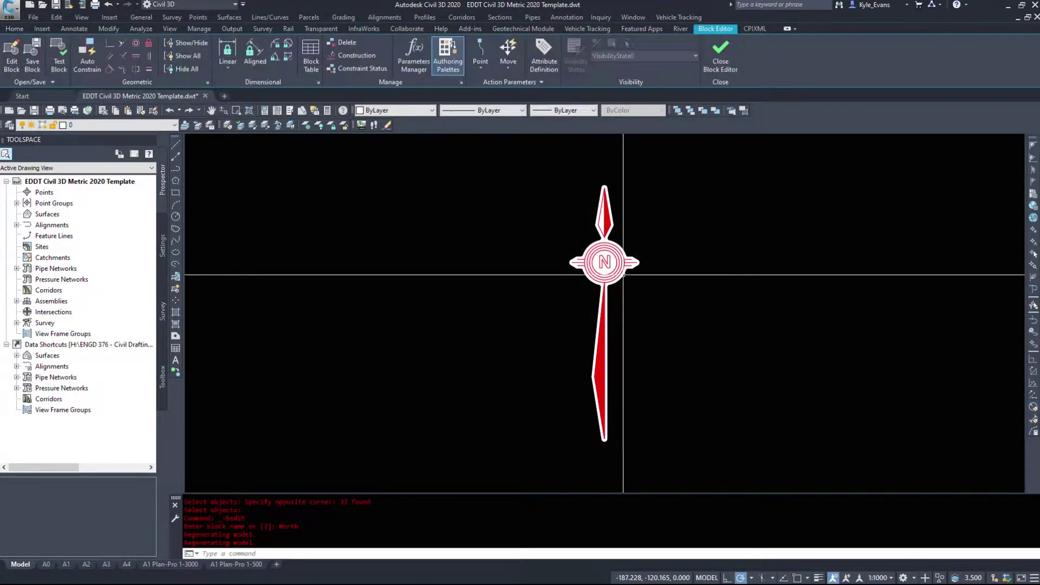
middle_click_drag(627, 282, 537, 264)
left_click(607, 454)
left_click(448, 142)
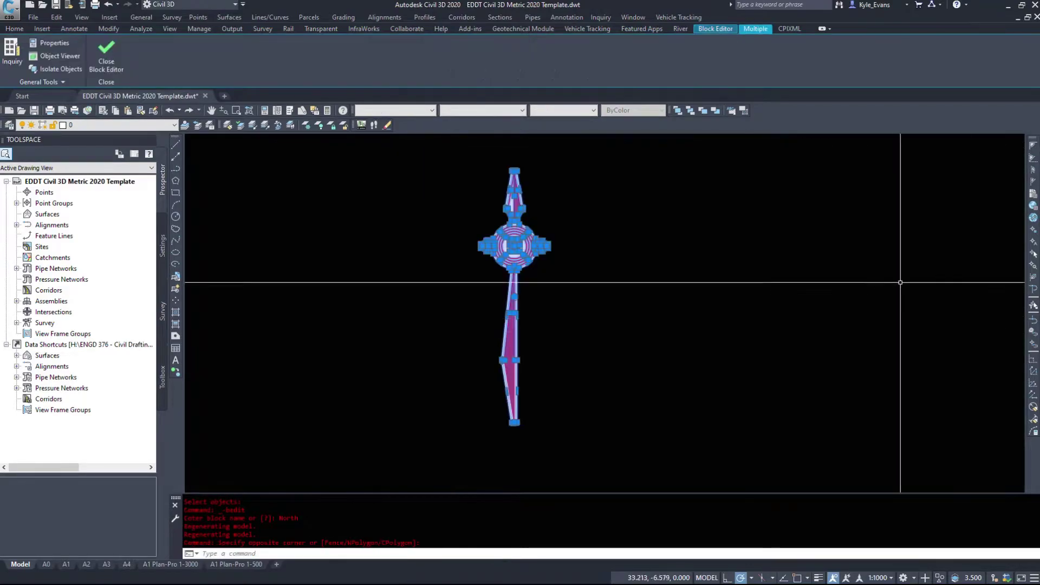
key("Escape")
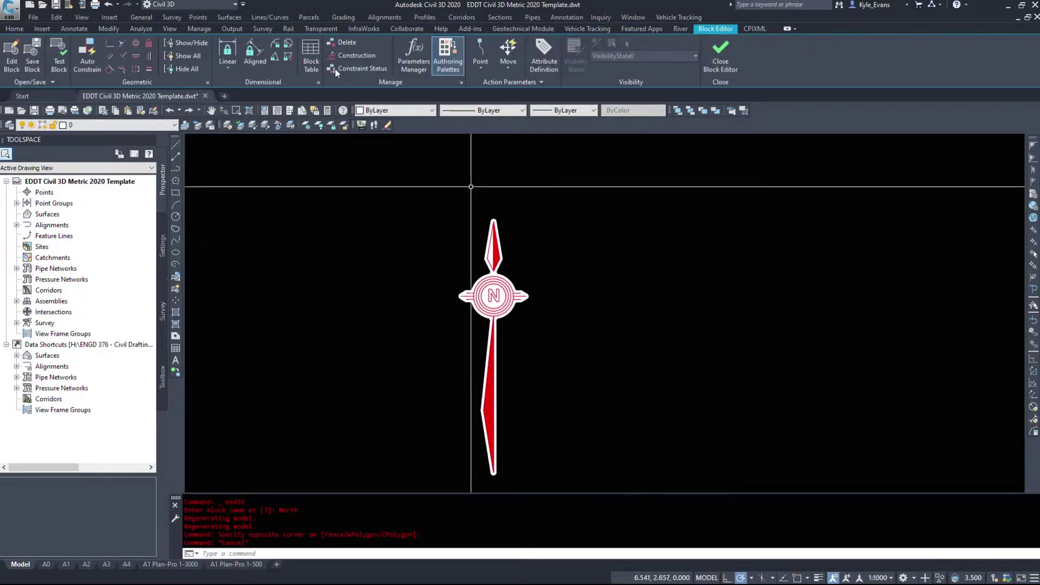
- Dock and enlarge the Block Authoring Palettes, then show the Actions tab
left_click(459, 50)
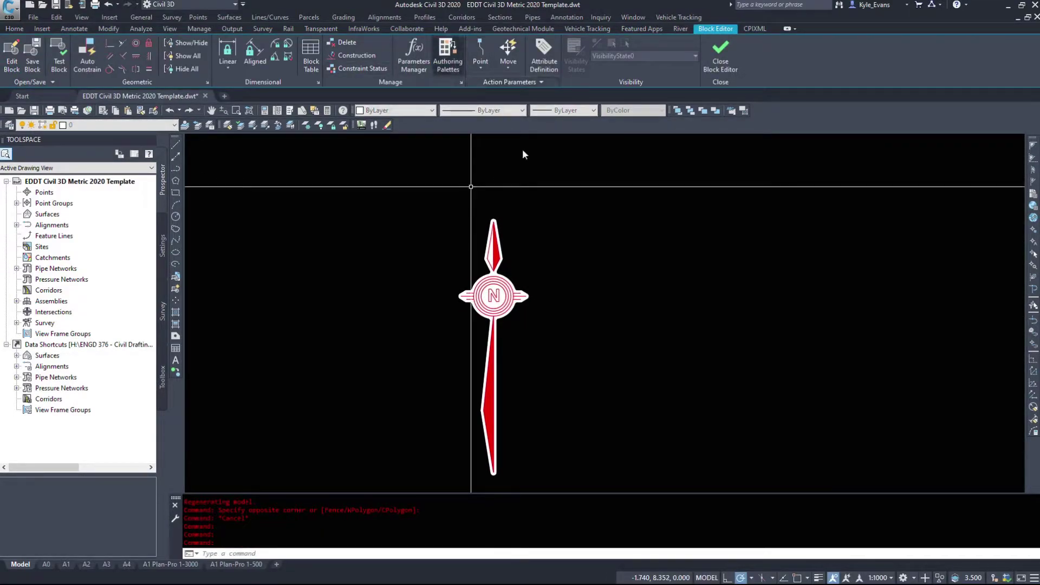
left_click_drag(701, 220, 1001, 298)
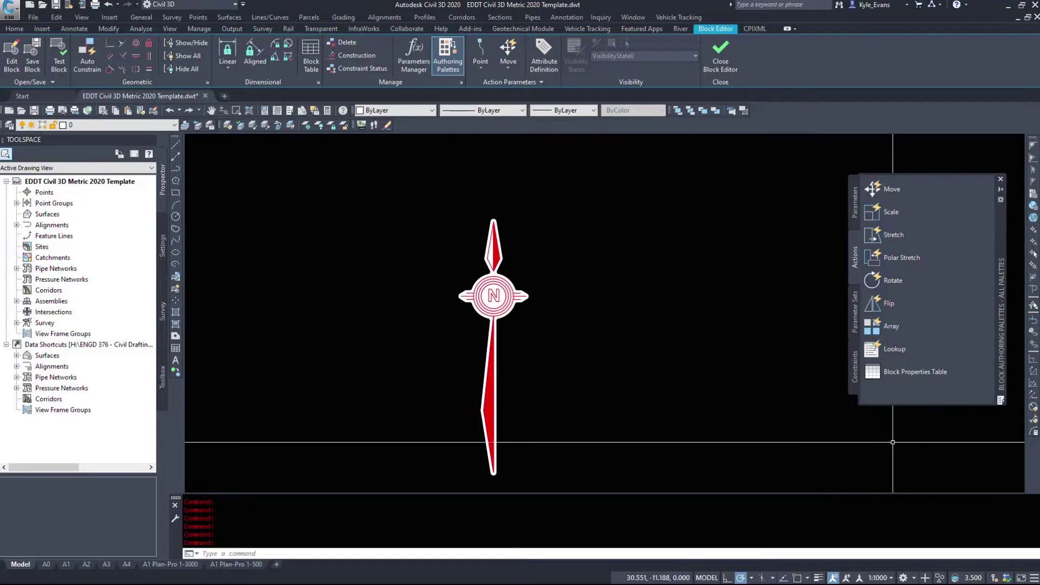
left_click_drag(889, 404, 889, 499)
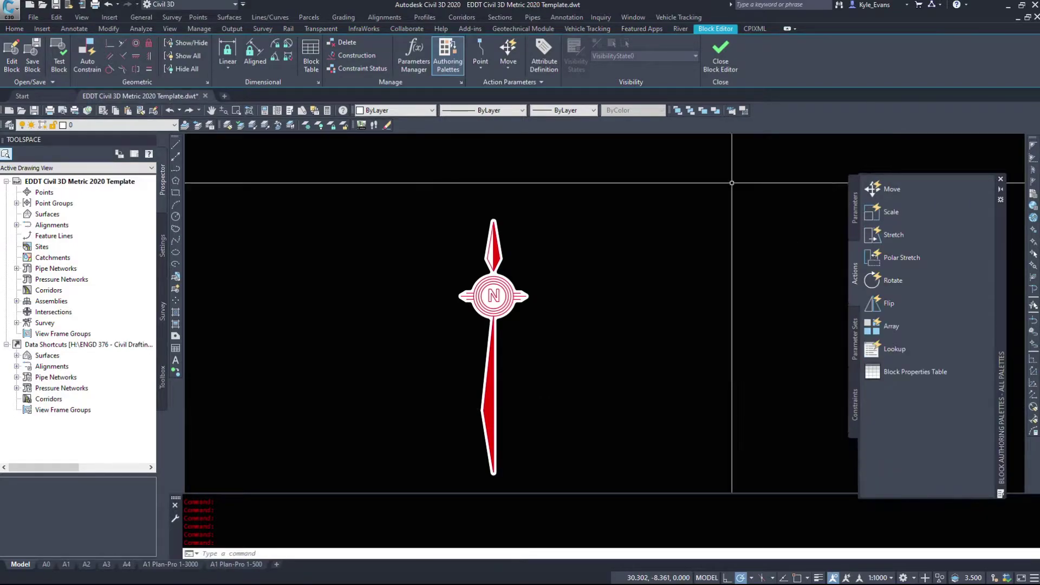
left_click(853, 204)
left_click(860, 280)
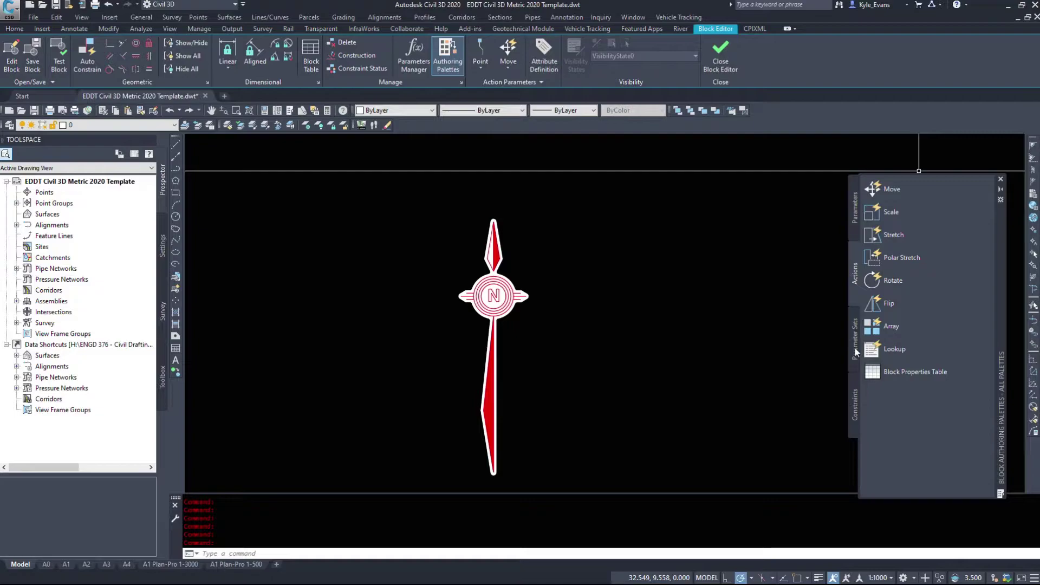
left_click(853, 346)
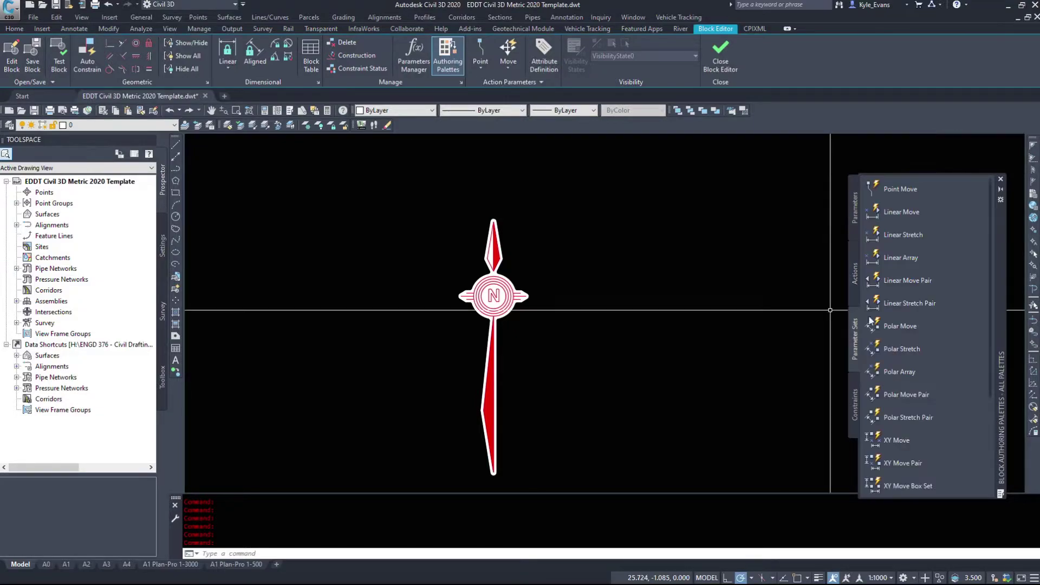
left_click(854, 403)
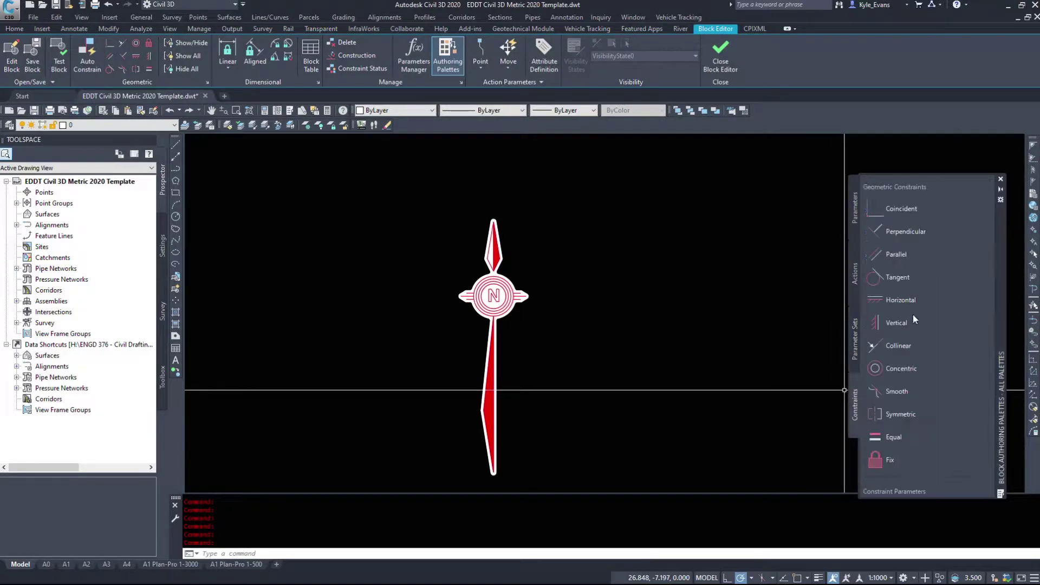
left_click(855, 338)
left_click(855, 274)
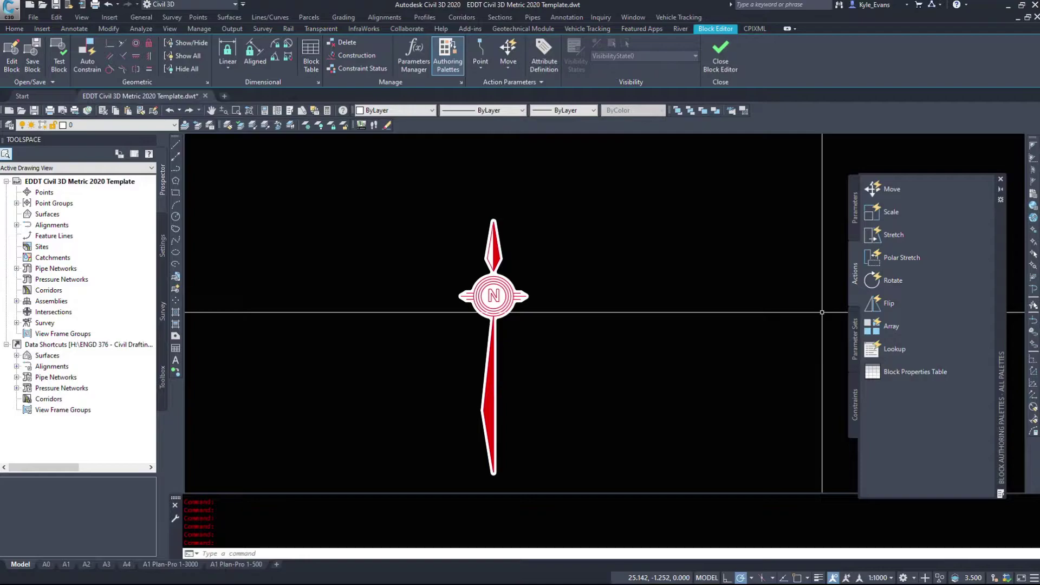
- Cancel the started Rotate action and switch to the Parameters tab
left_click(870, 281)
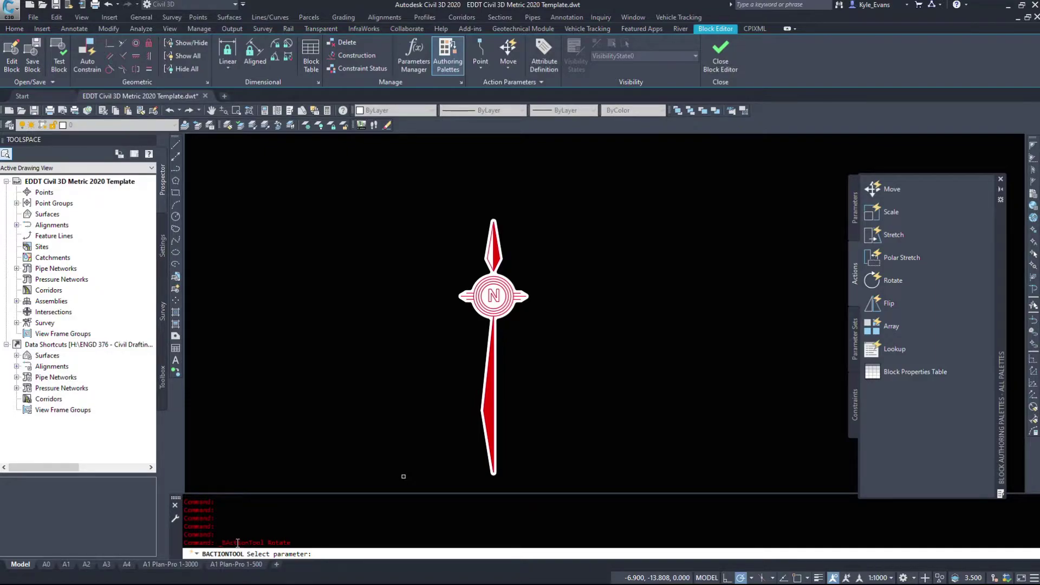
key("Escape")
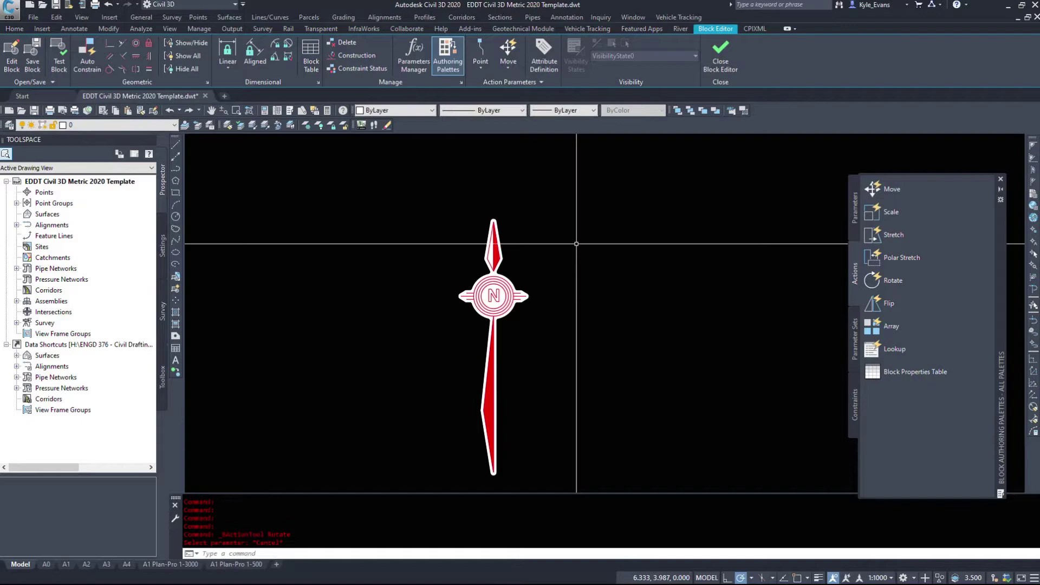
left_click(855, 207)
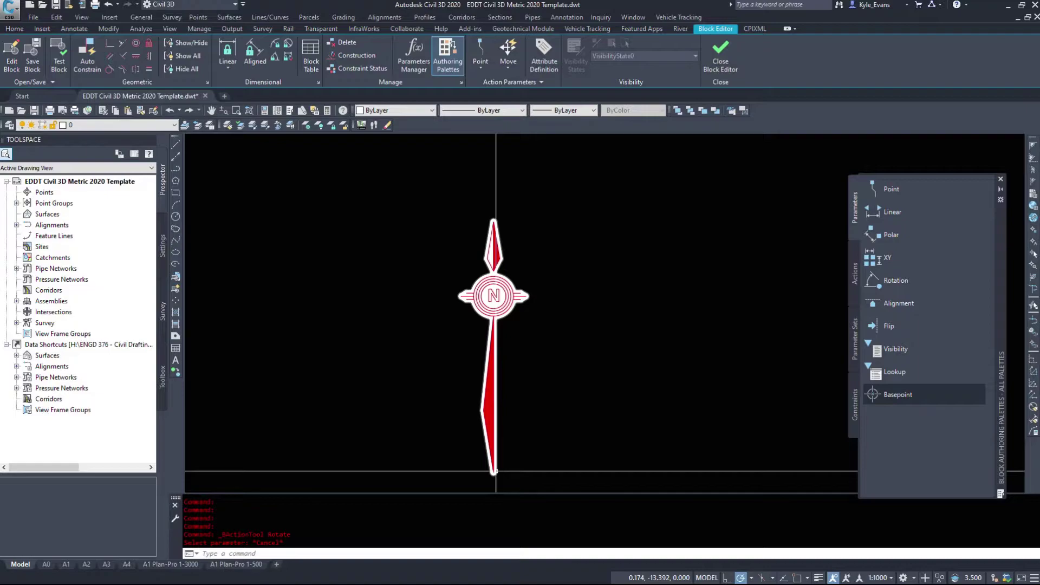
- Add rotation parameter Angle1 centred on the N medallion, keeping the default angle
left_click(877, 285)
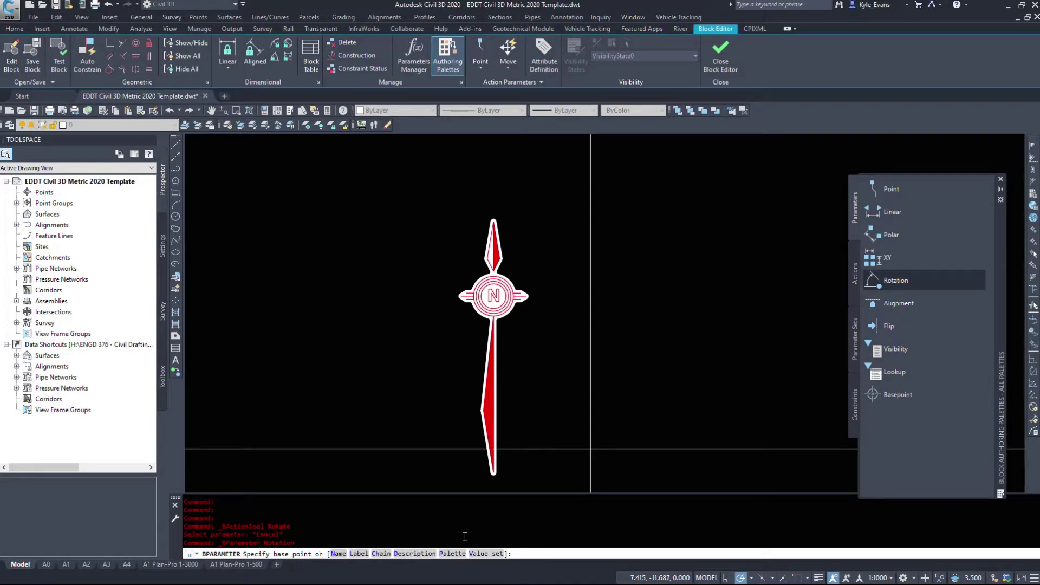
scroll(490, 285, "up", 4)
right_click(493, 298, "shift")
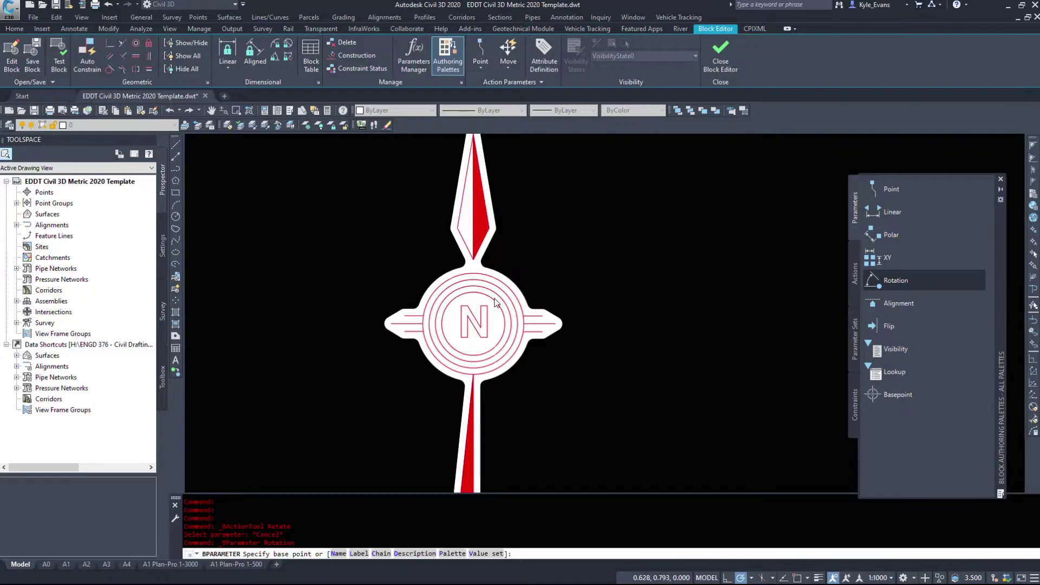
key("c")
left_click(473, 323)
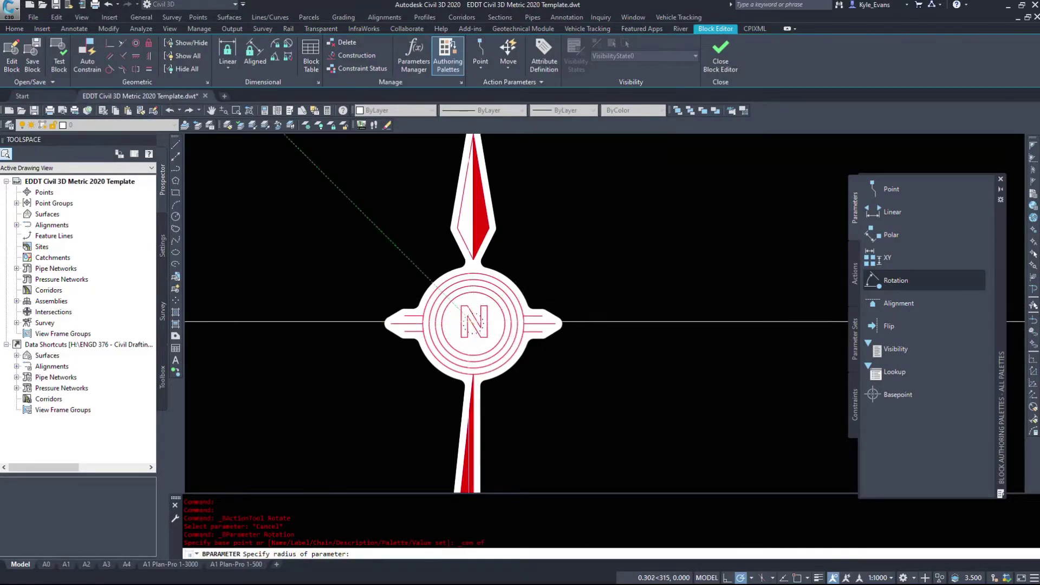
scroll(488, 314, "down", 4)
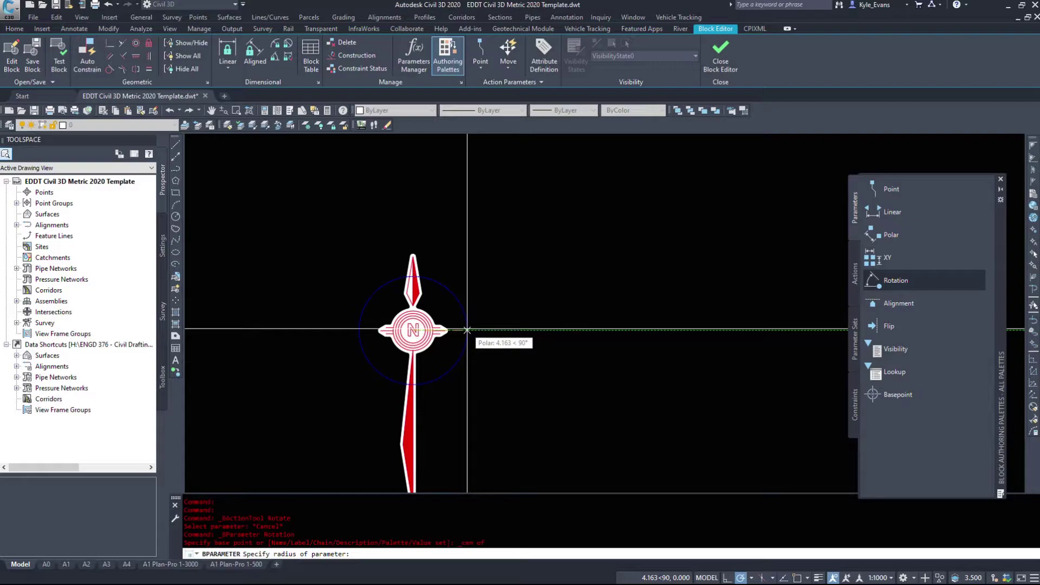
scroll(467, 329, "up", 4)
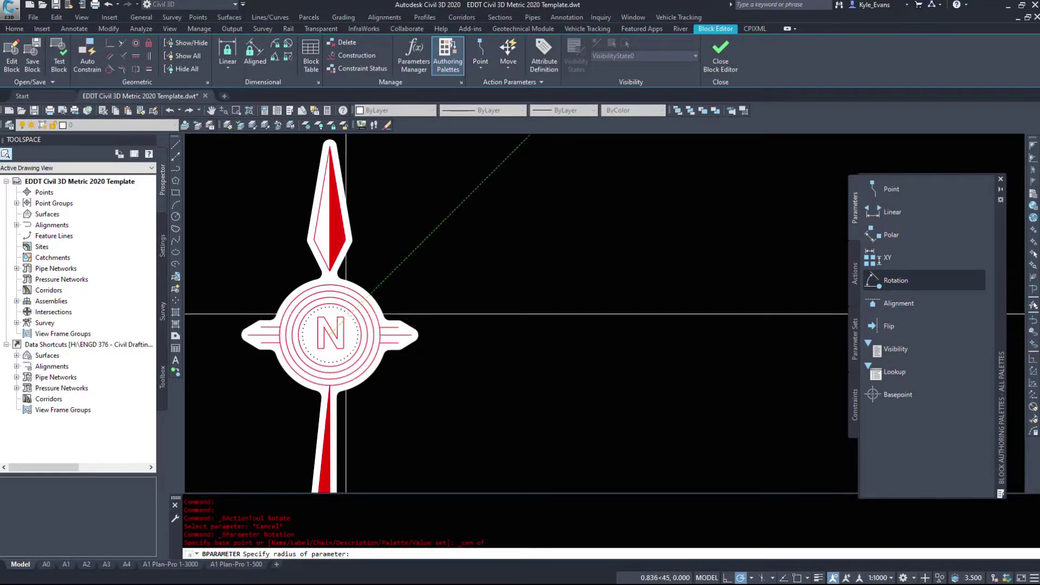
left_click(472, 335)
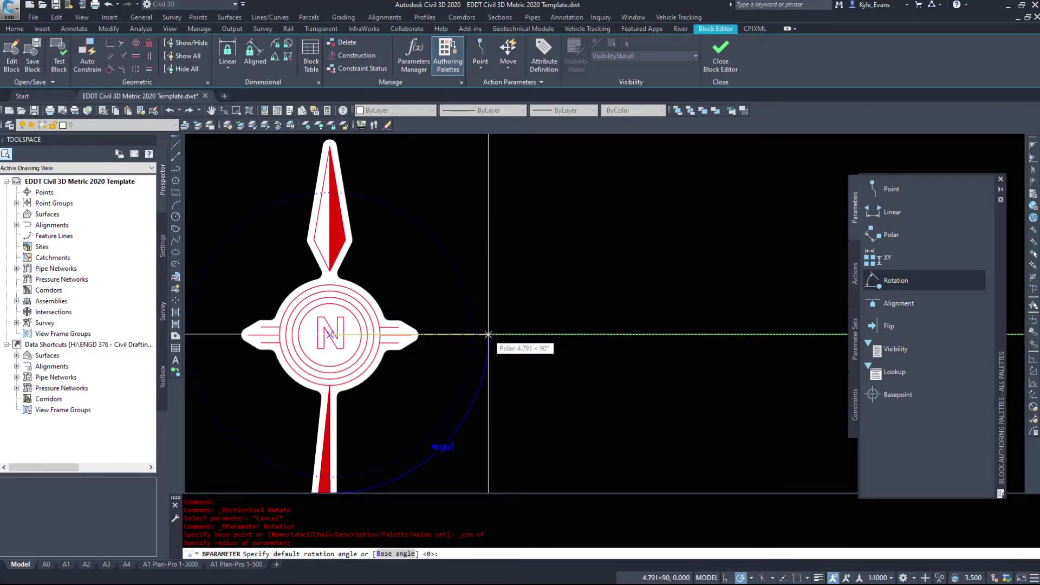
left_click(487, 334)
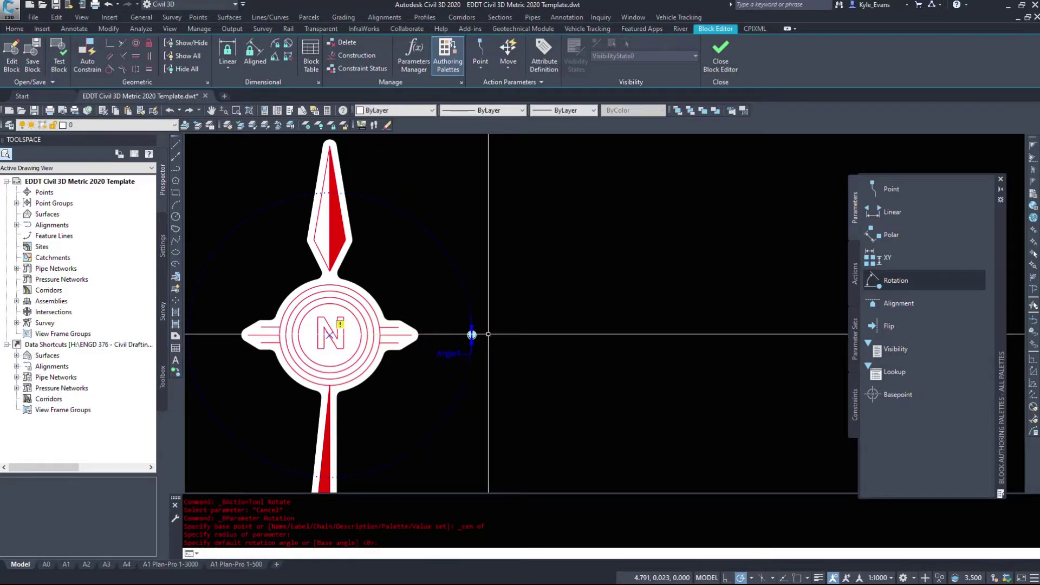
scroll(488, 334, "down", 3)
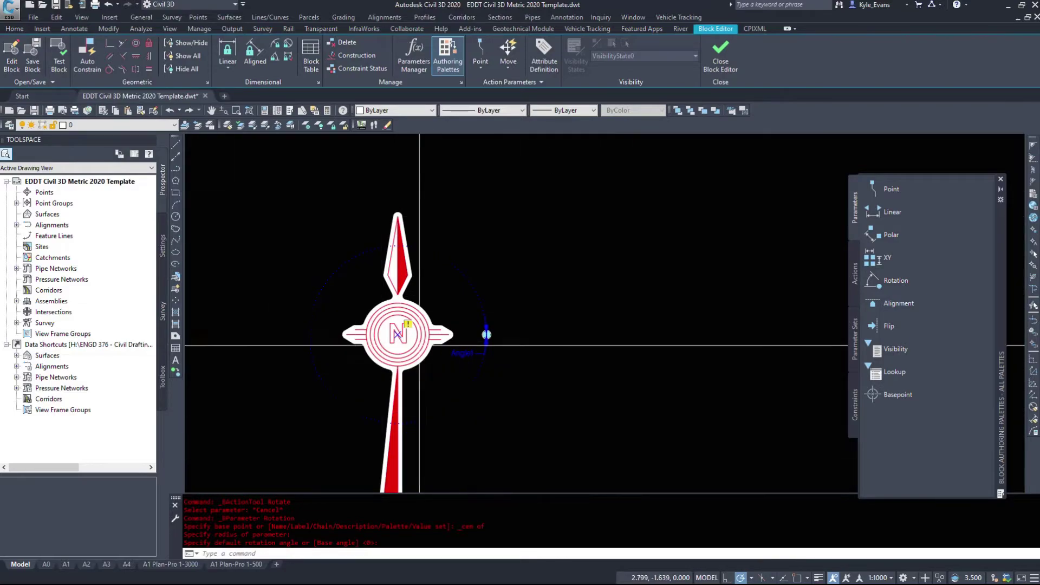
left_click(855, 275)
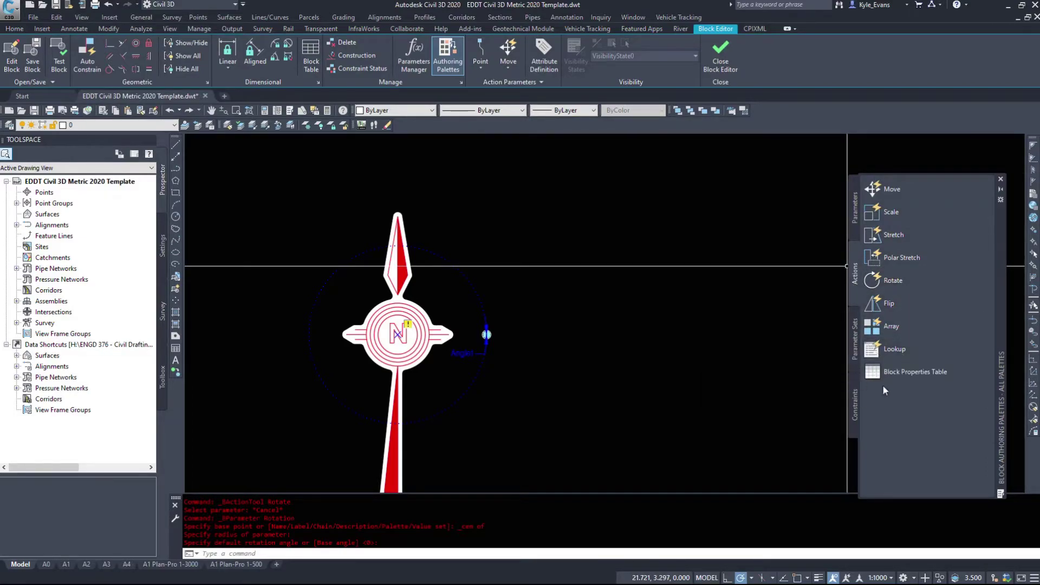
- Add a Rotate action on Angle1 acting on all 35 north arrow objects
left_click(873, 284)
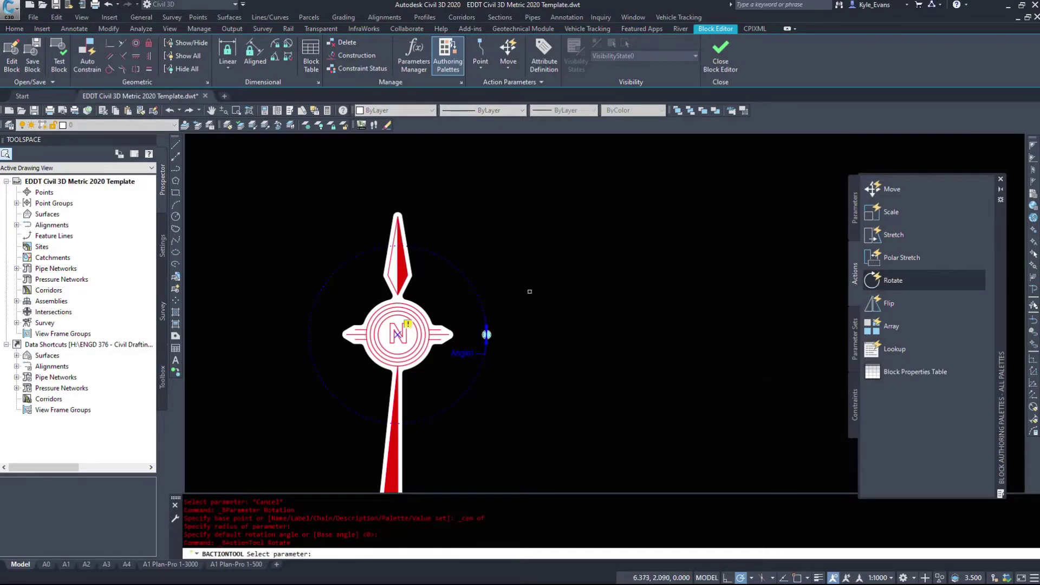
middle_click_drag(529, 293, 546, 261)
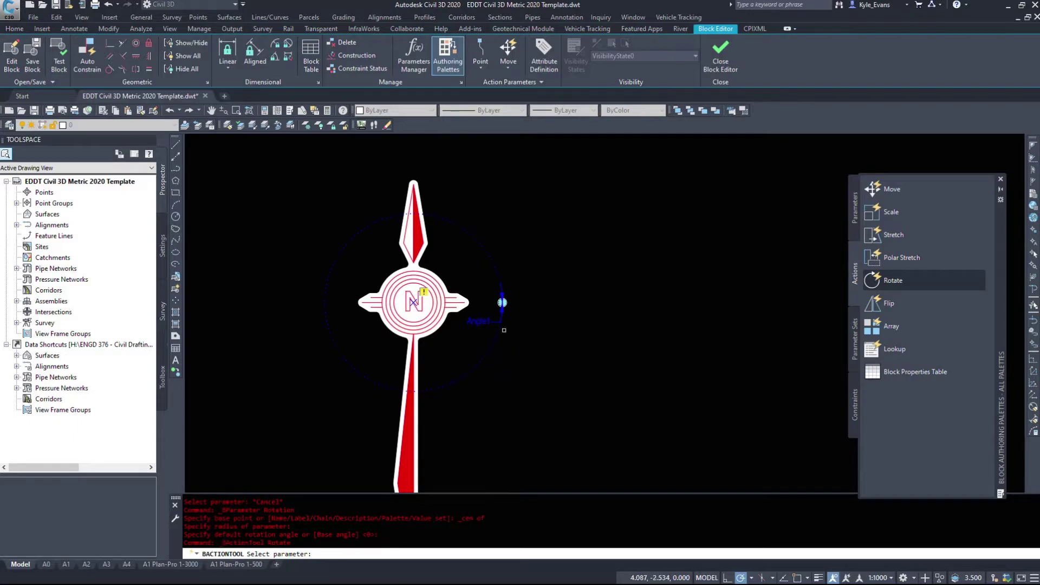
left_click(479, 321)
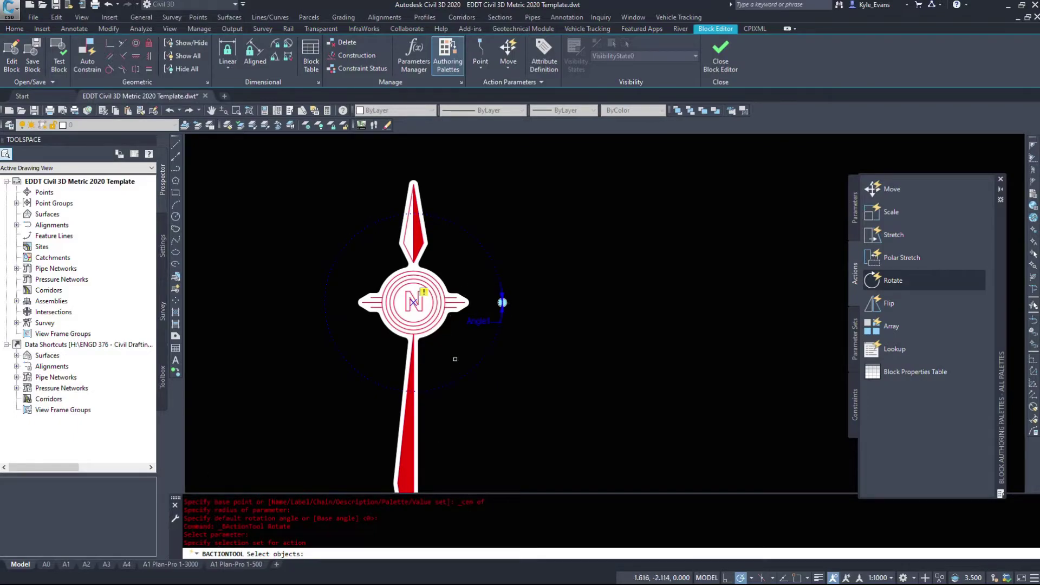
scroll(469, 333, "down", 3)
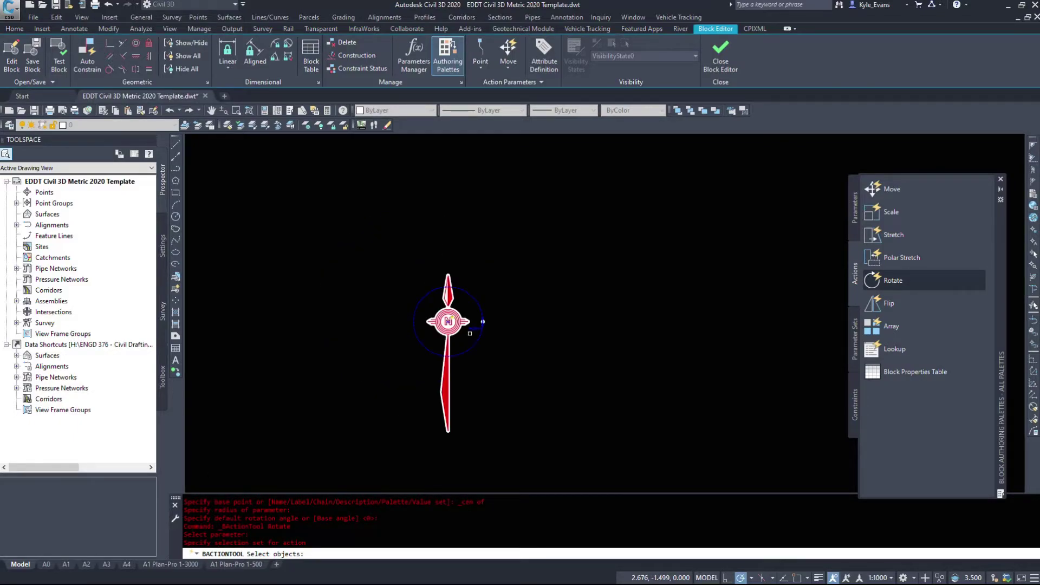
left_click(552, 483)
left_click(372, 256)
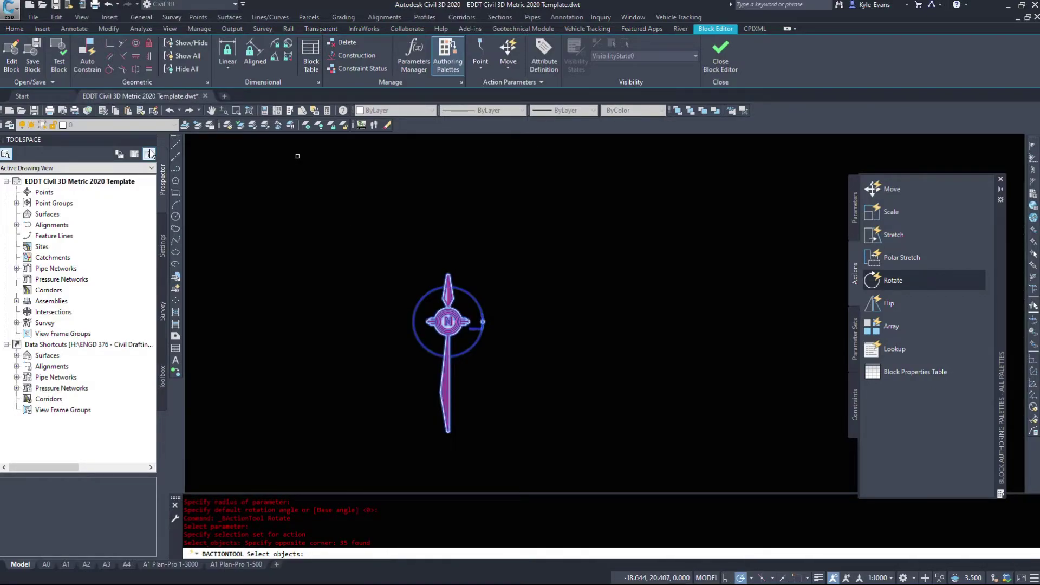
scroll(434, 376, "up", 3)
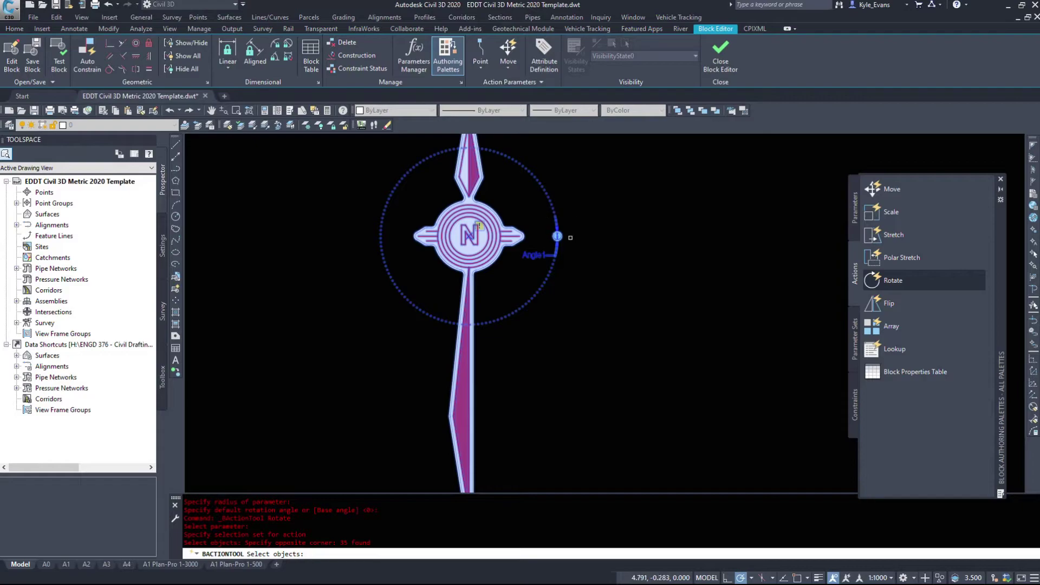
scroll(564, 236, "down", 3)
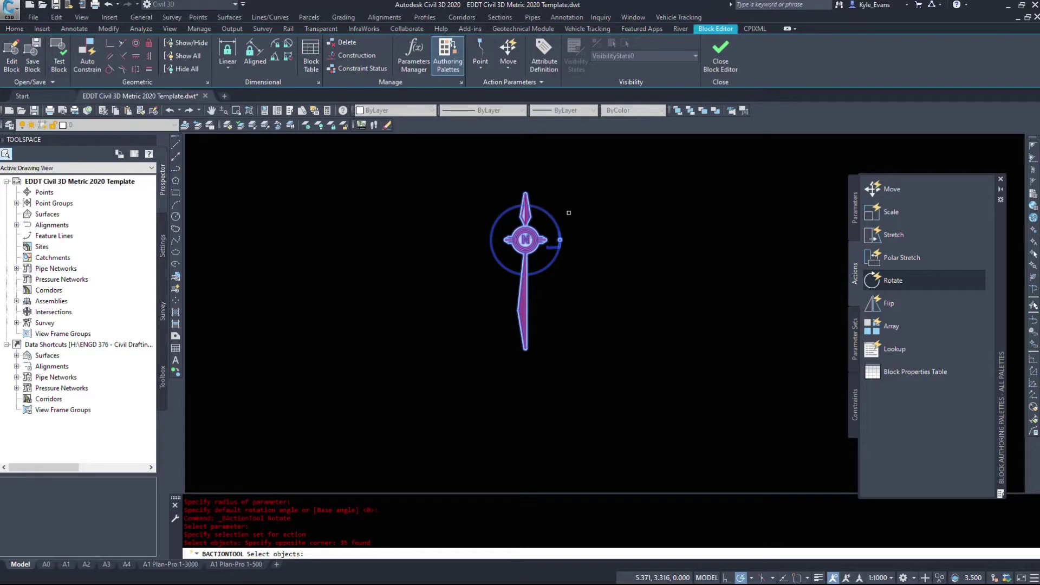
middle_click_drag(568, 212, 506, 277)
key("Return")
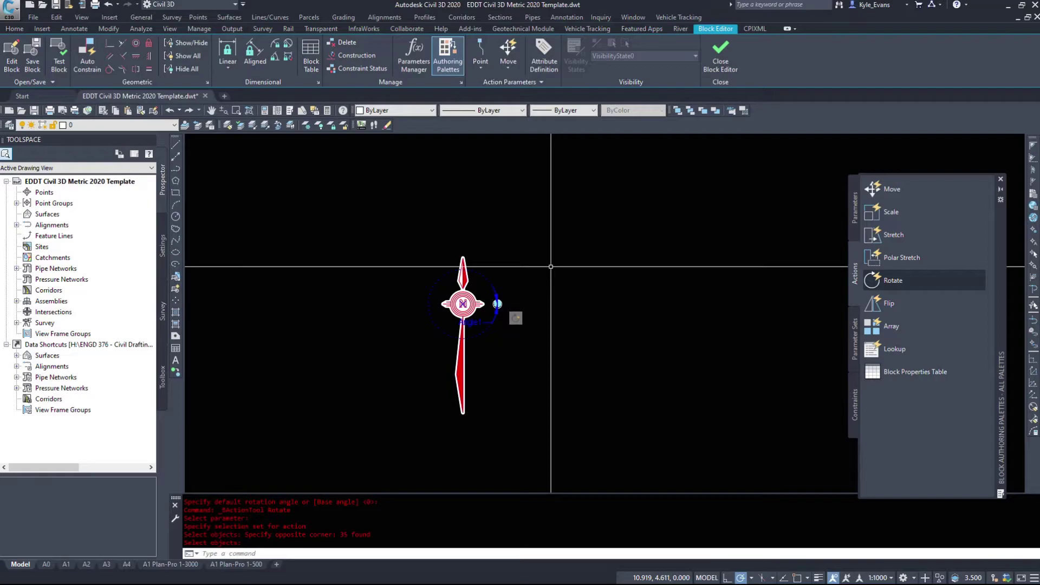
scroll(531, 316, "up", 5)
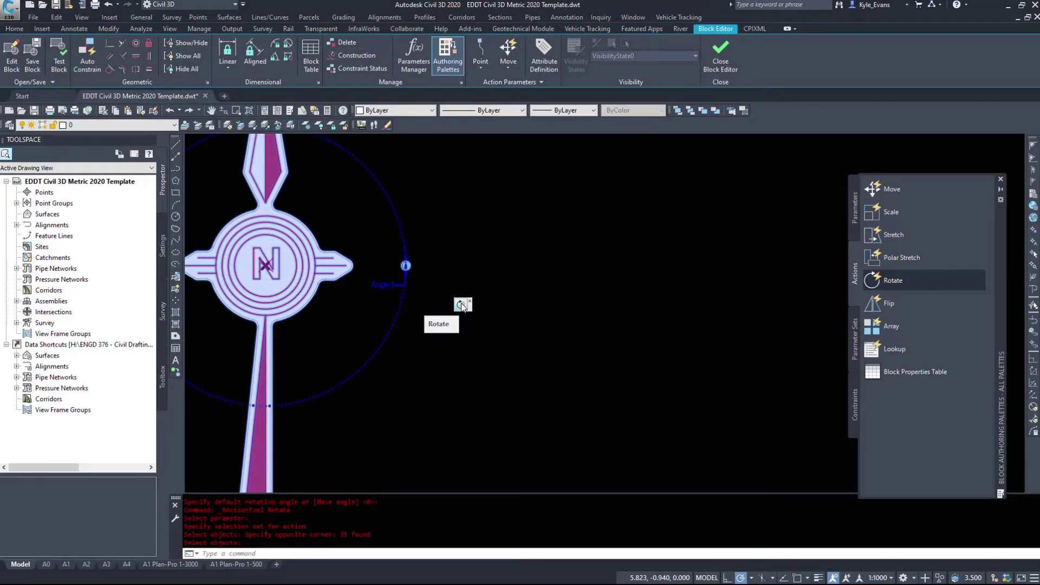
scroll(460, 303, "down", 3)
- Give the rotate action a new selection set of all 35 north arrow objects
right_click(573, 307)
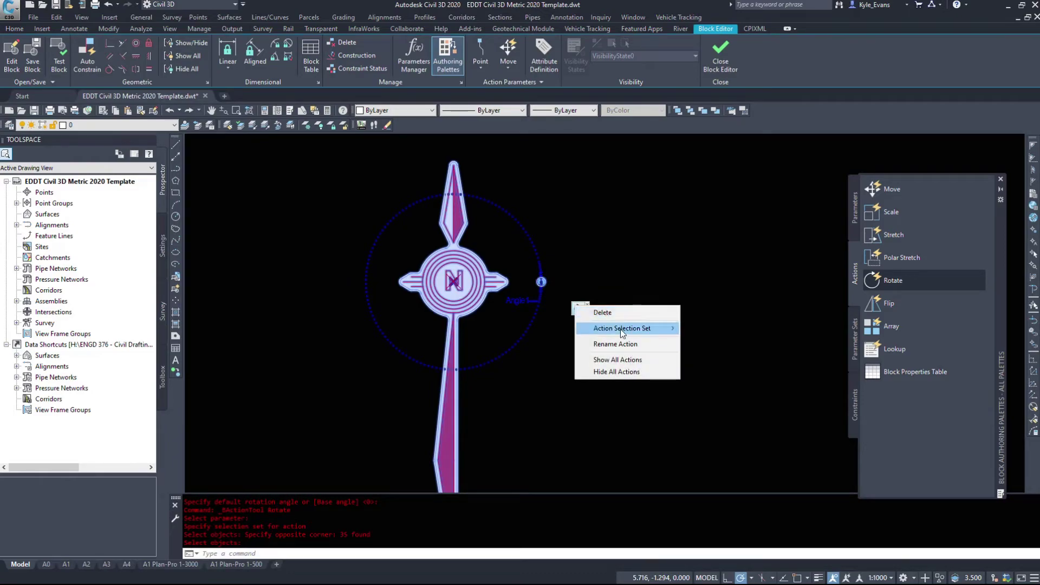
mouse_move(622, 327)
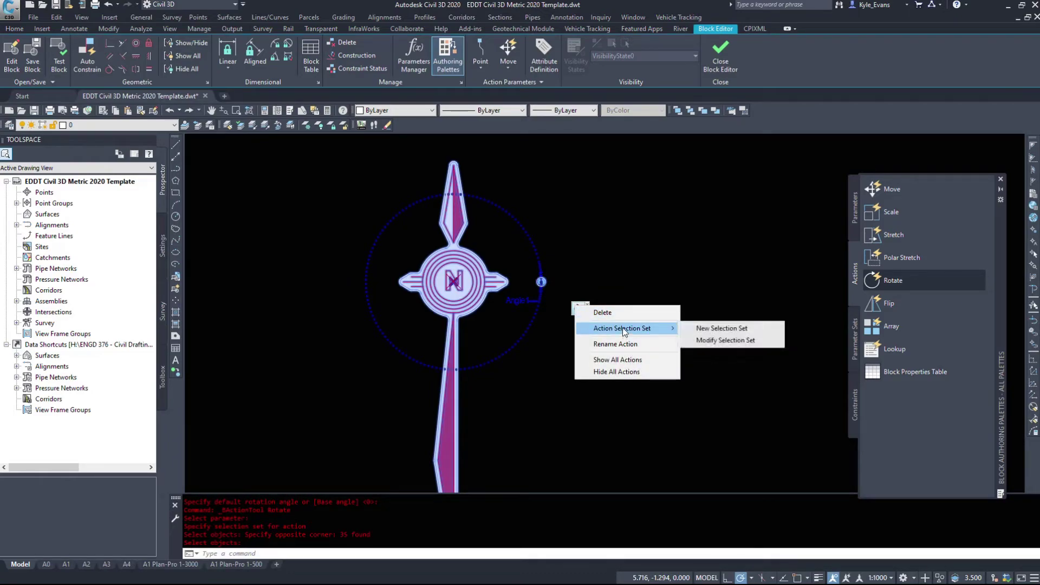
left_click(712, 330)
scroll(632, 248, "down", 2)
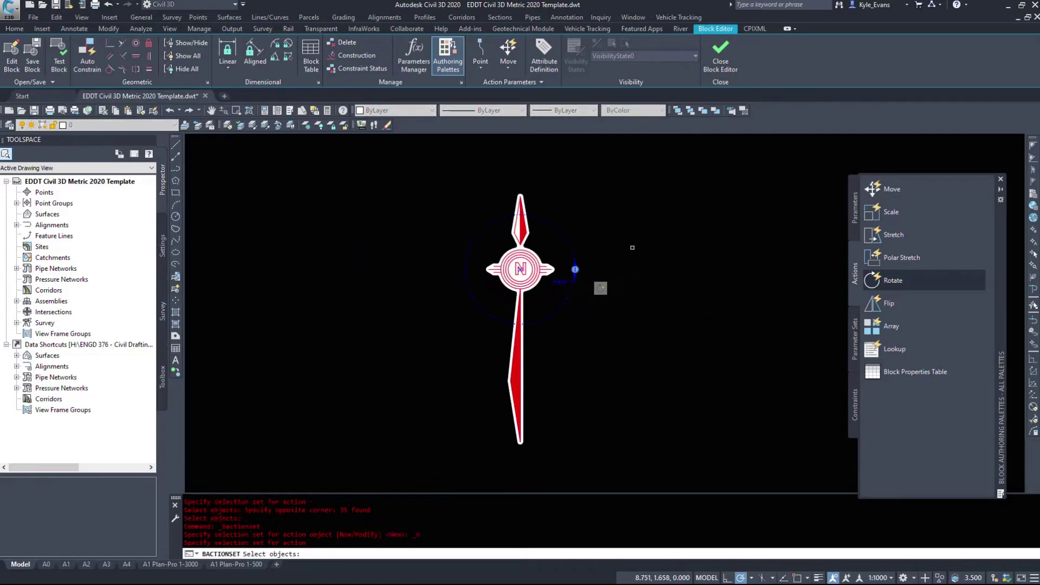
left_click(588, 386)
left_click(424, 180)
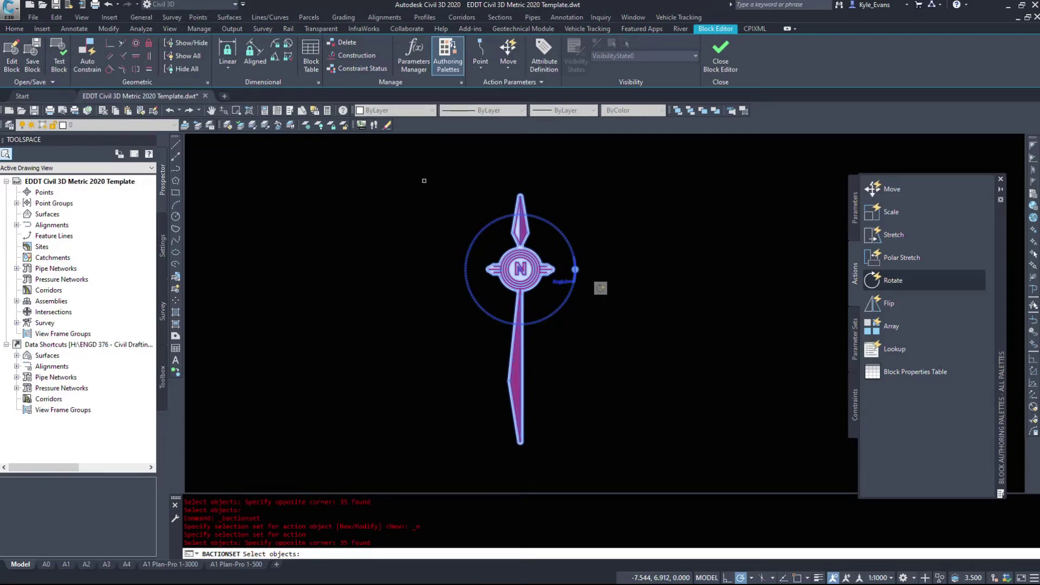
key("Return")
scroll(563, 226, "up", 4)
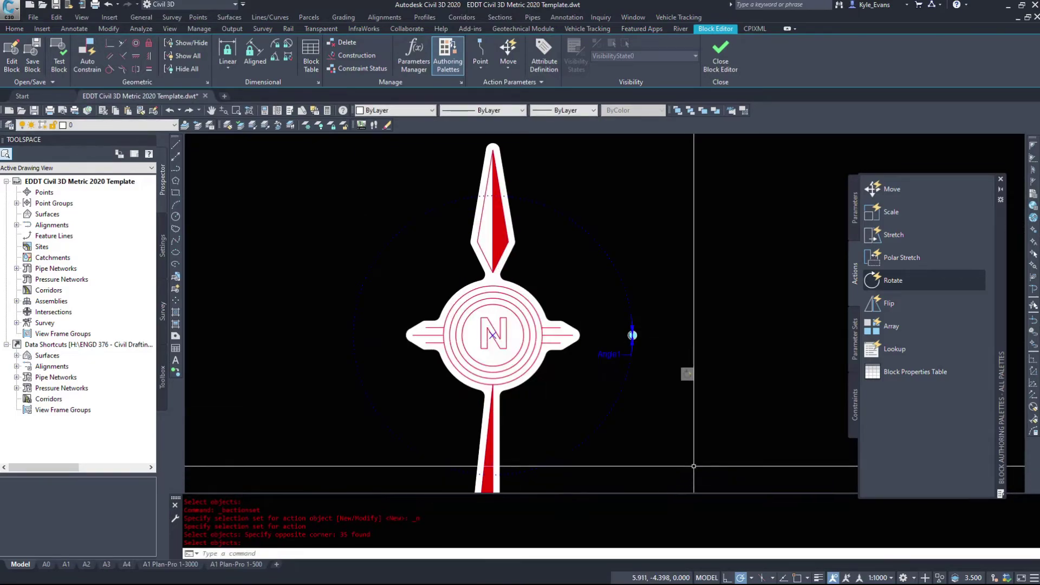
- Rename the action to Rotate and hide all action bars
right_click(687, 373)
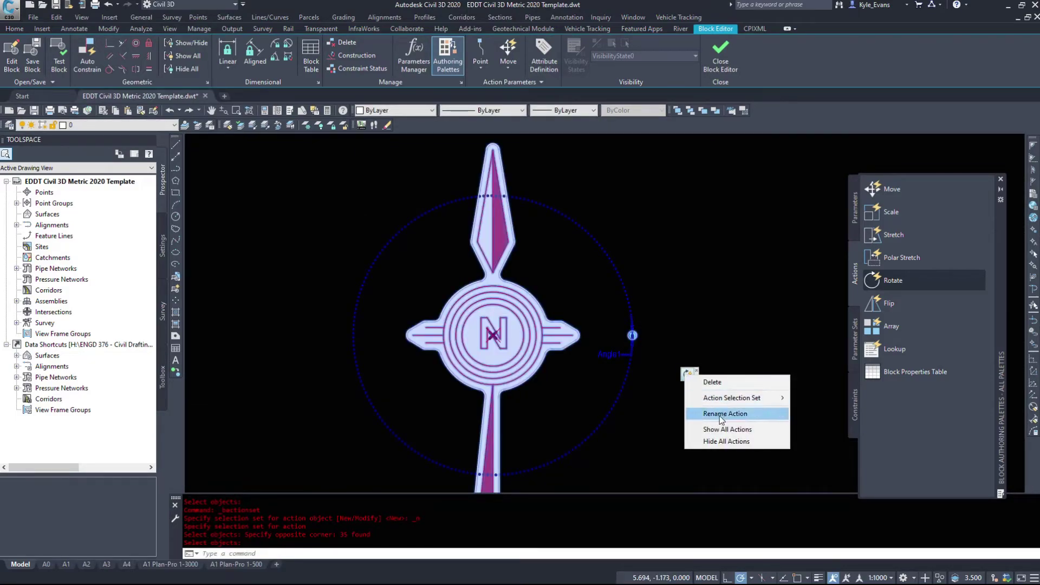
left_click(720, 415)
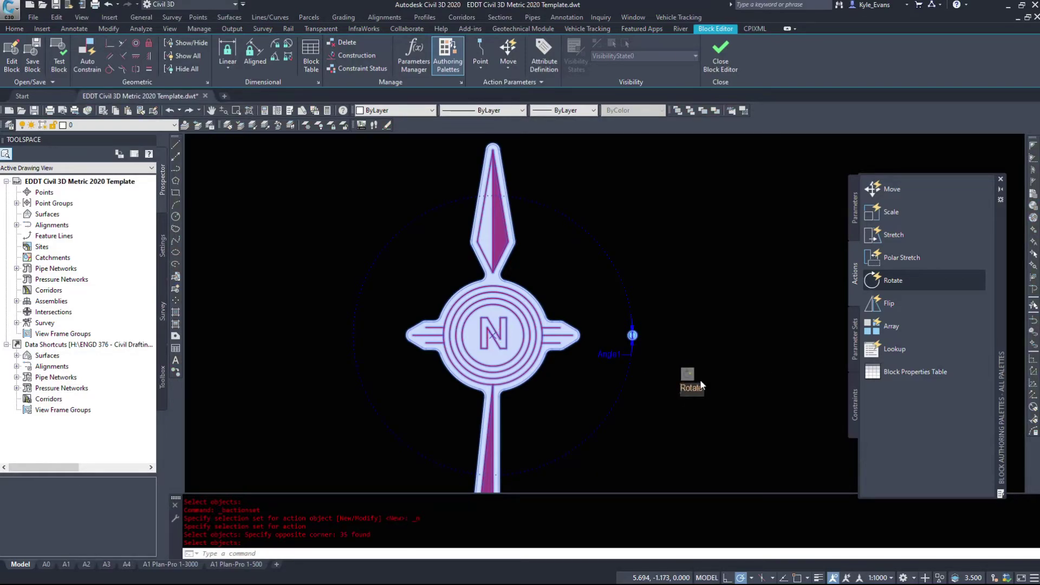
right_click(688, 373)
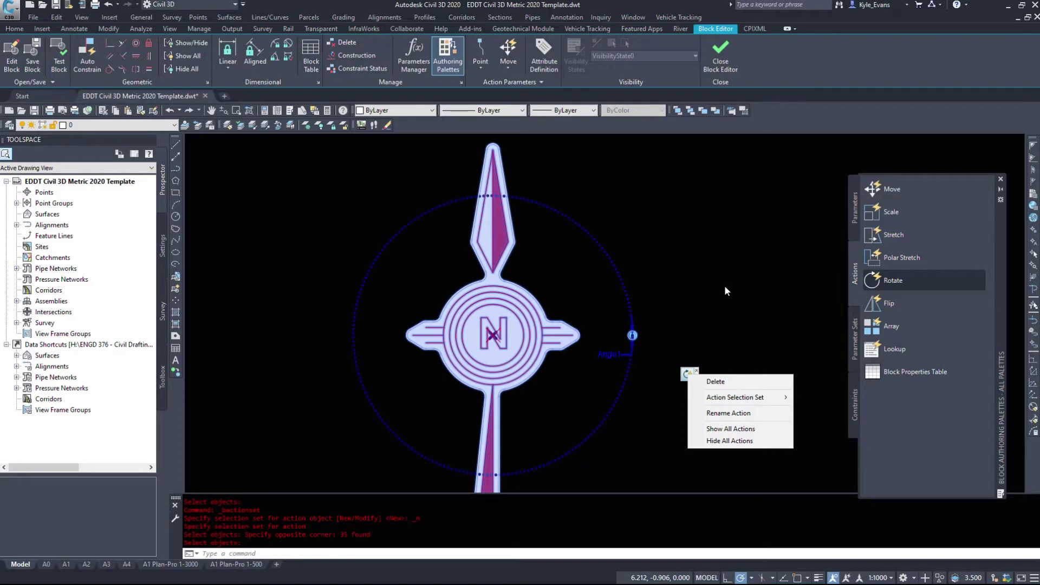
left_click(729, 440)
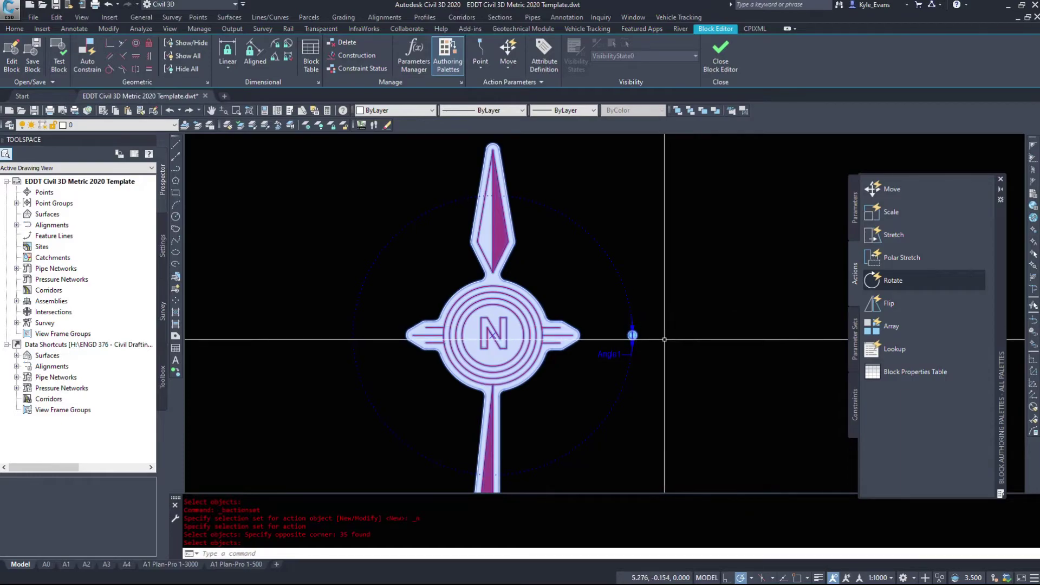
- Show all action bars again and cancel the leftover prompts
right_click(632, 336)
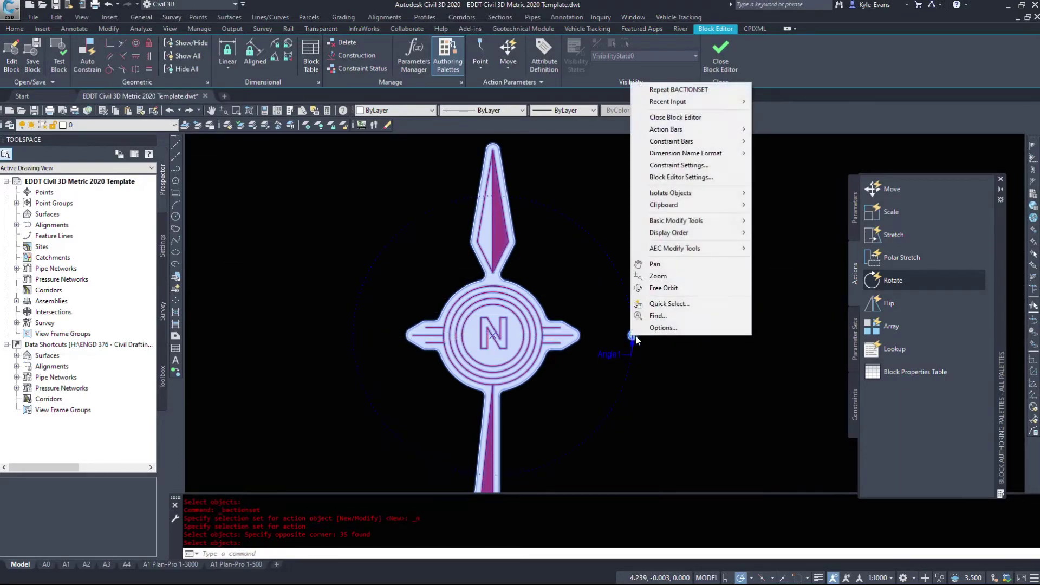
left_click(700, 360)
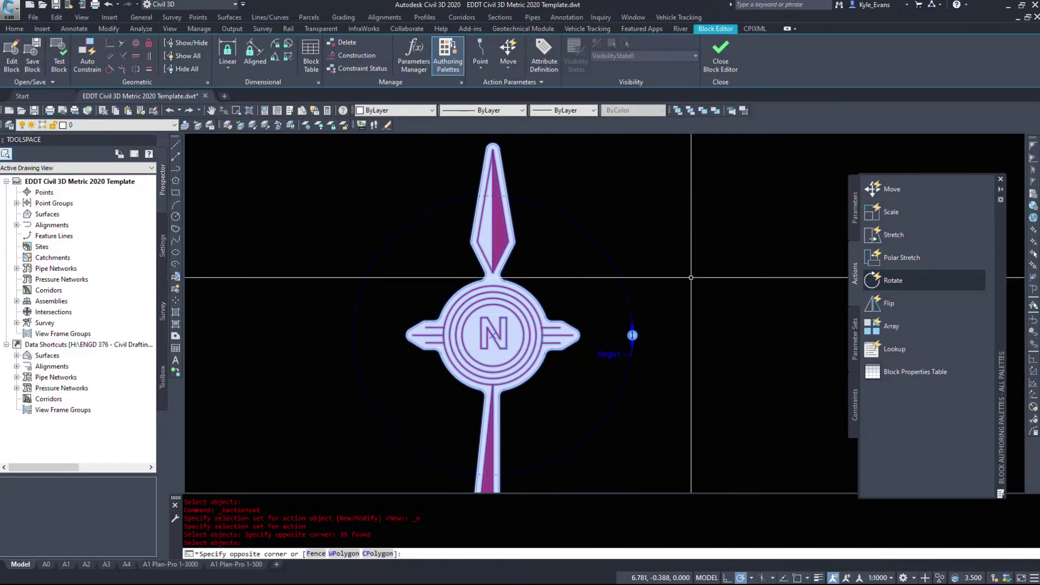
left_click(893, 280)
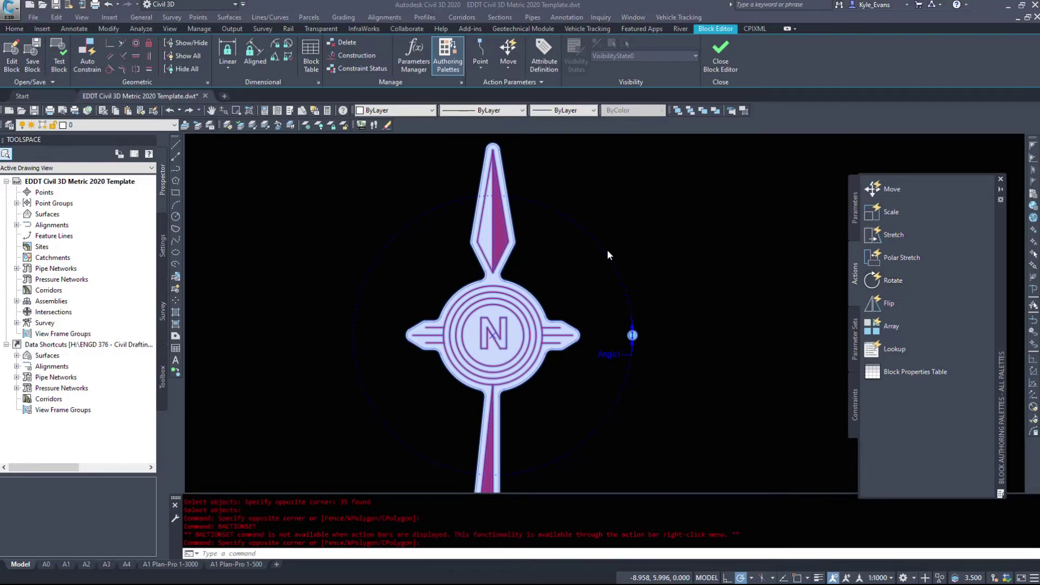
right_click(712, 323)
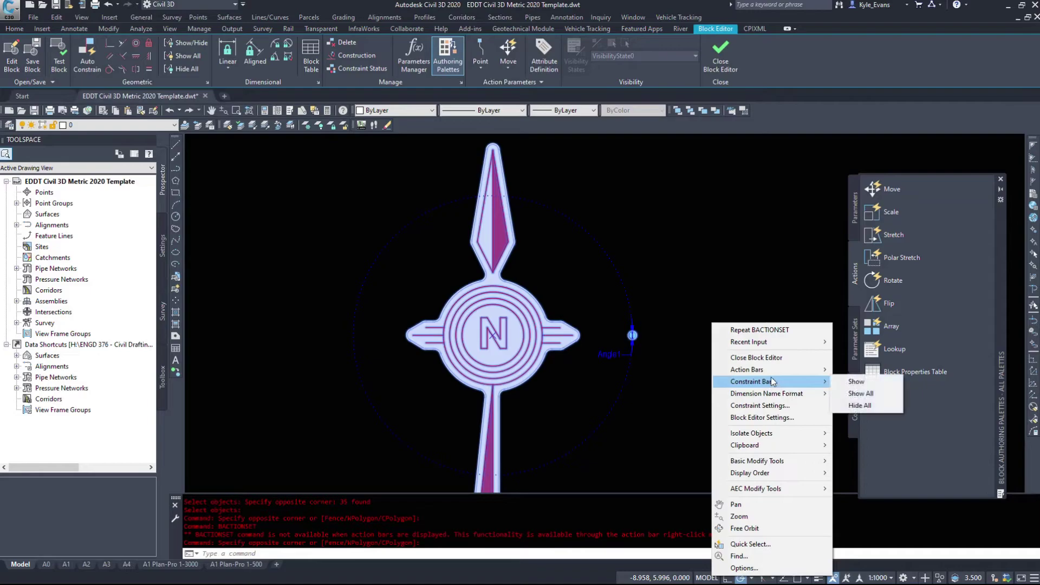
mouse_move(769, 369)
left_click(857, 367)
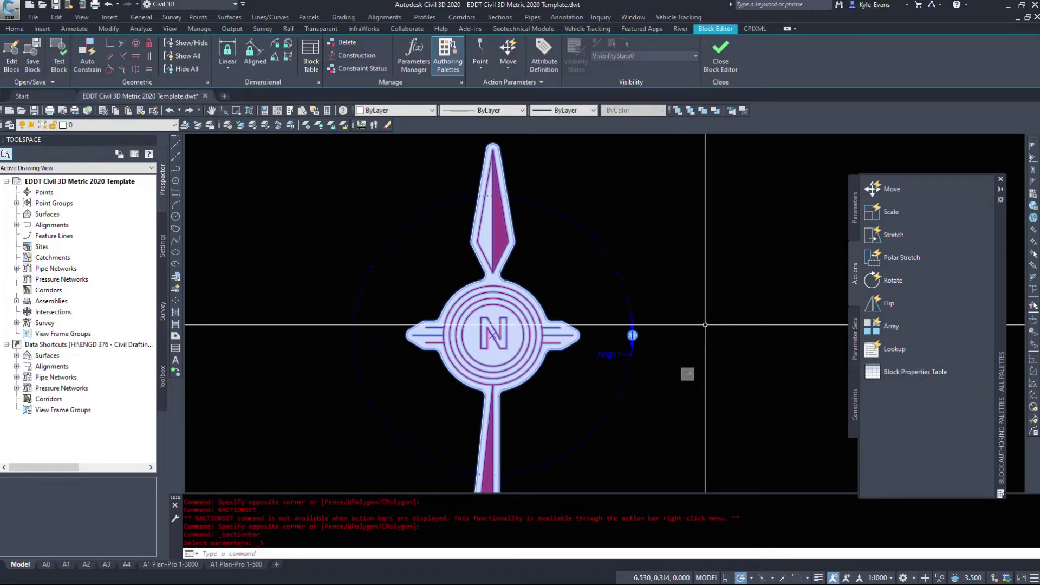
key("Escape")
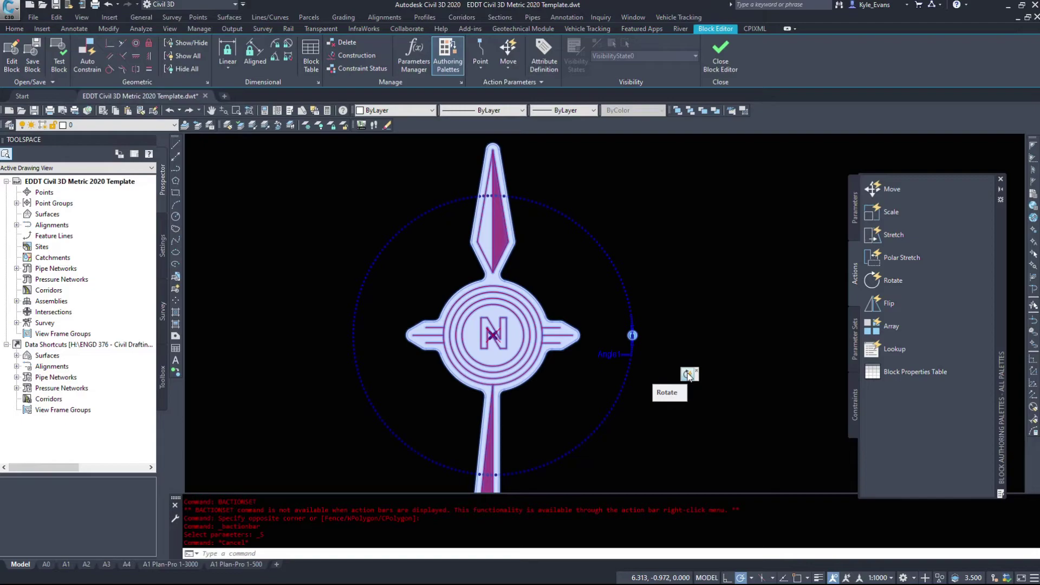
scroll(597, 139, "down", 2)
key("Escape")
- Save changes to North, exit the Block Editor, and grip-move the arrow to a new spot
left_click(719, 54)
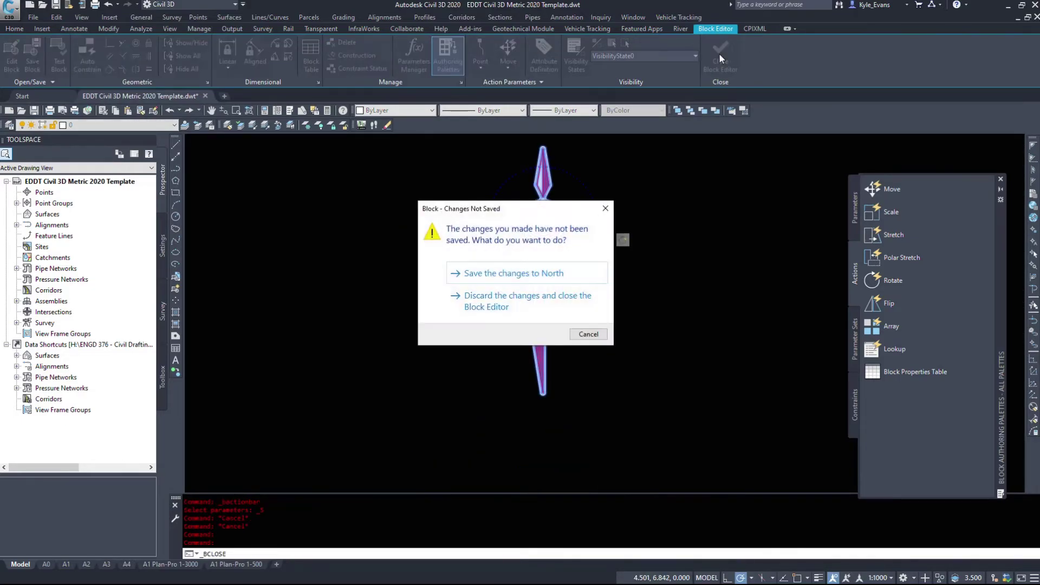
left_click(534, 274)
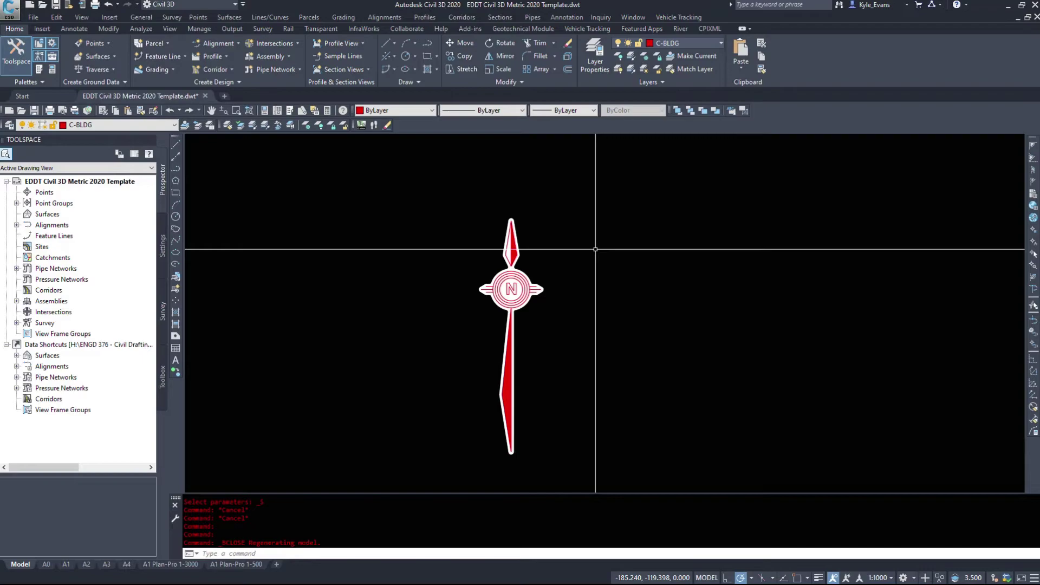
left_click(508, 310)
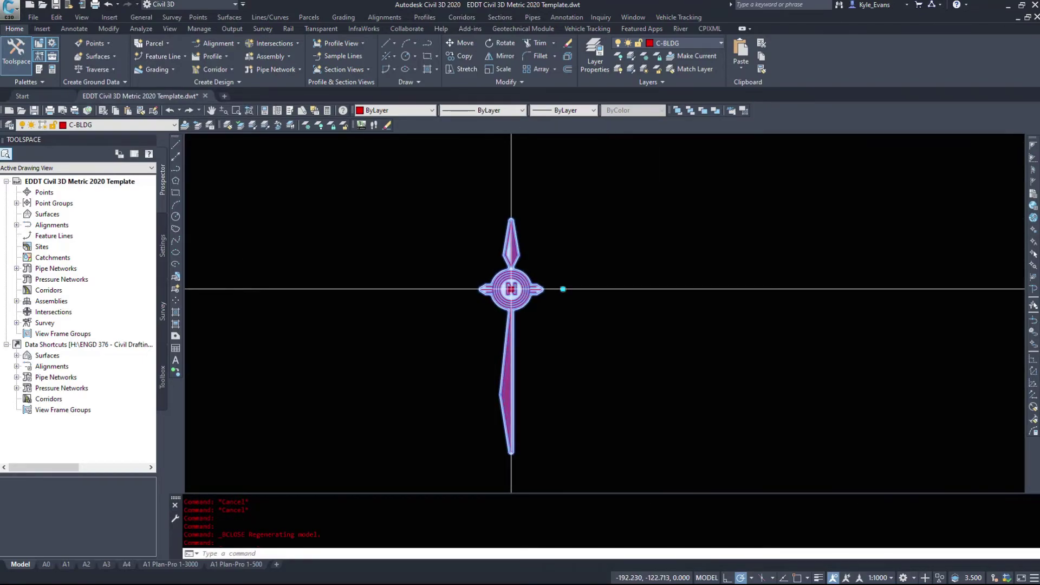
left_click(511, 289)
left_click(425, 248)
left_click(425, 248)
left_click(353, 309)
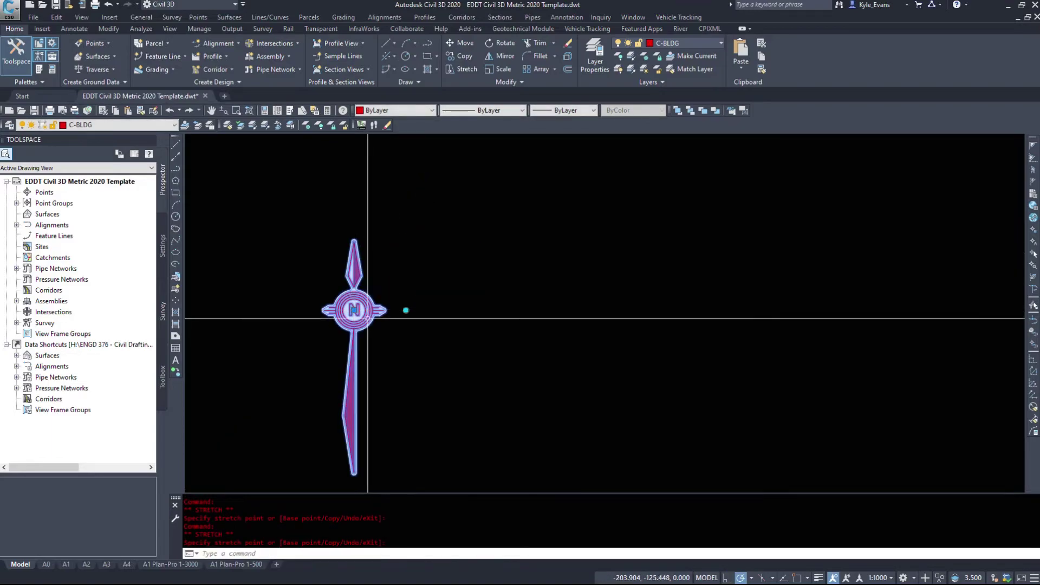
left_click(354, 310)
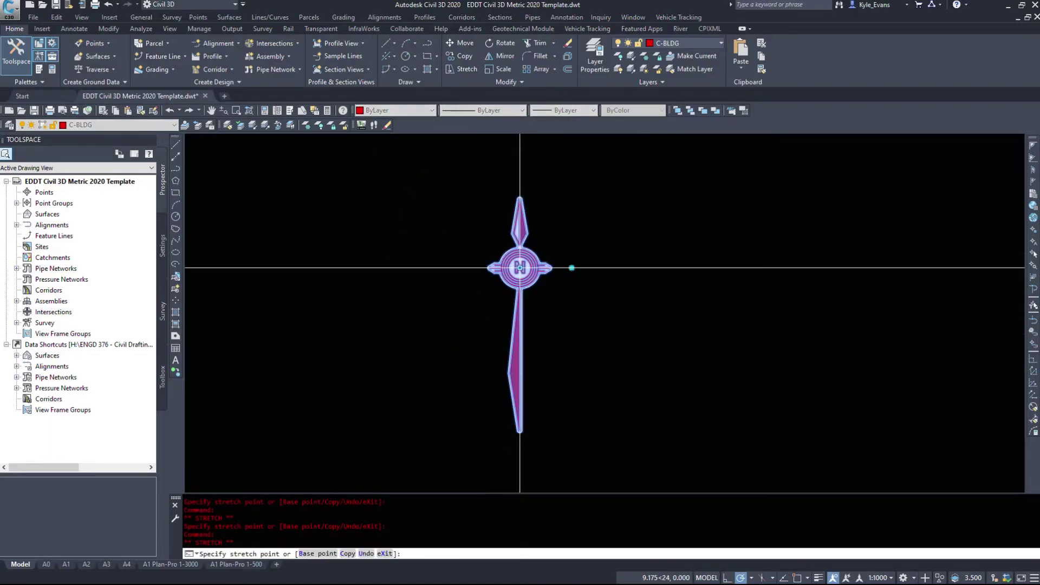
key("Escape")
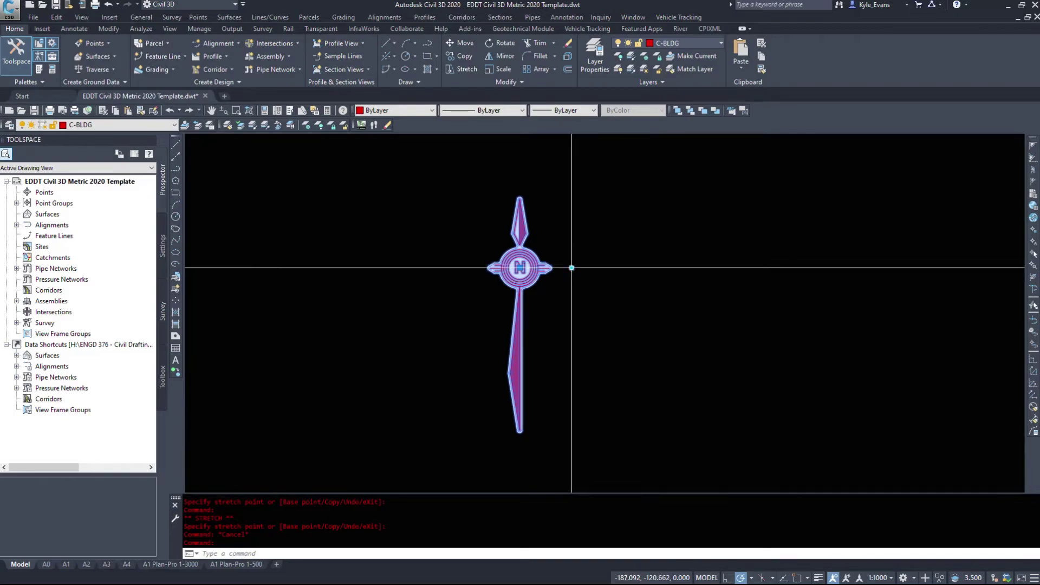
- Rotate the north arrow with its rotation grip through three successive trial angles
left_click(572, 268)
key("space")
key("space")
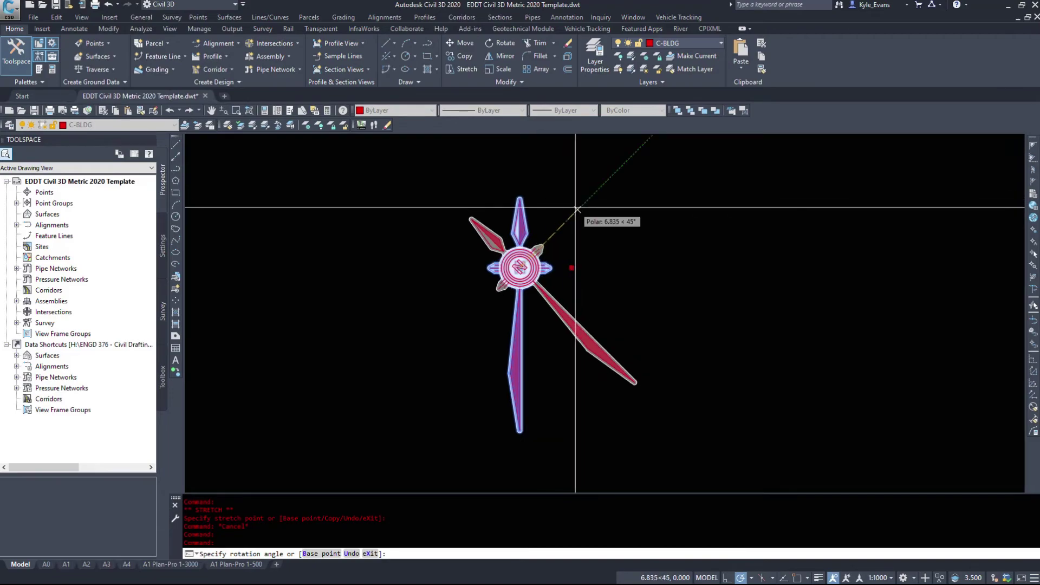
left_click(578, 208)
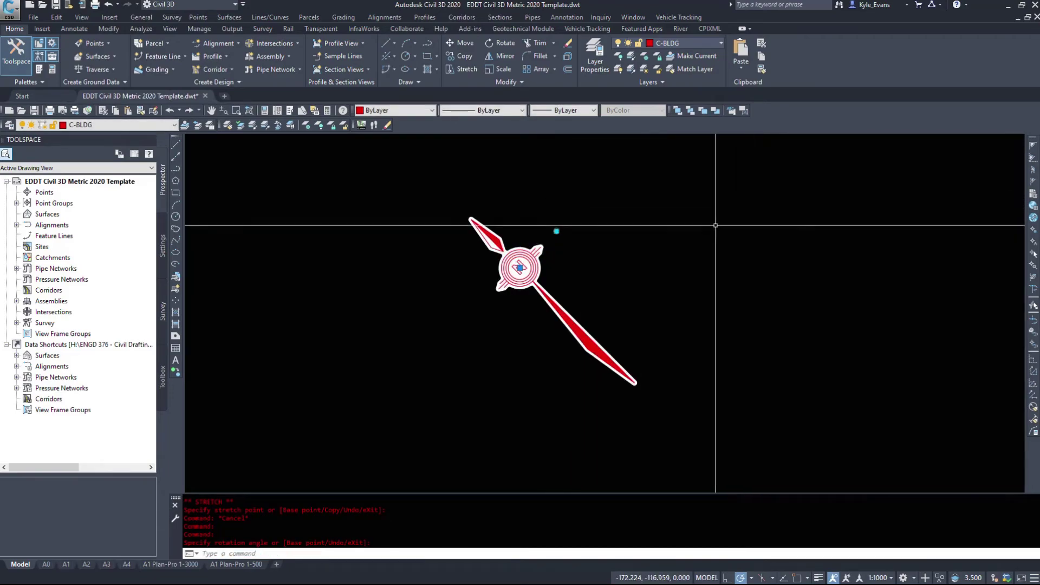
left_click(557, 231)
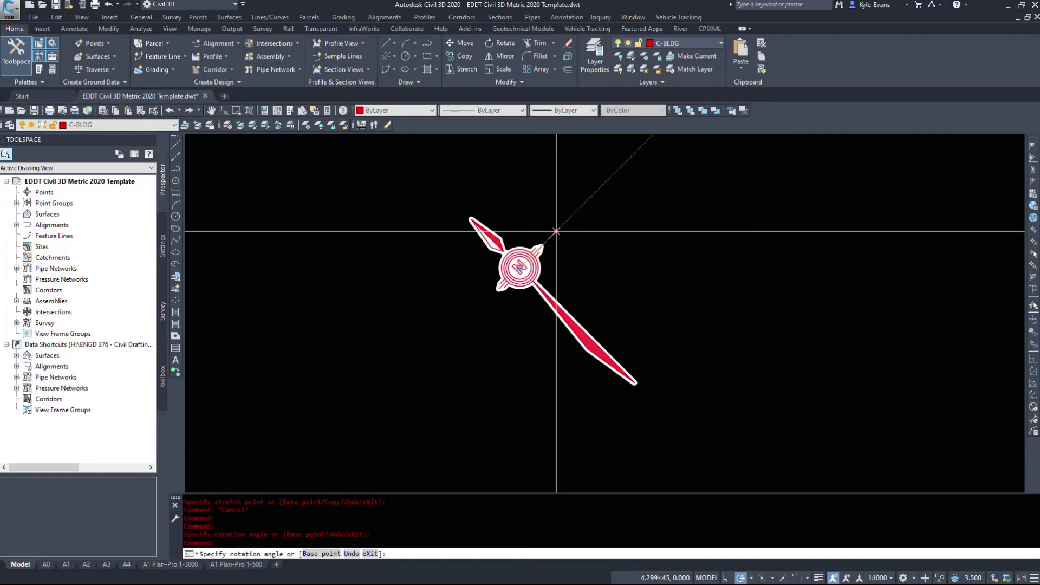
left_click(543, 208)
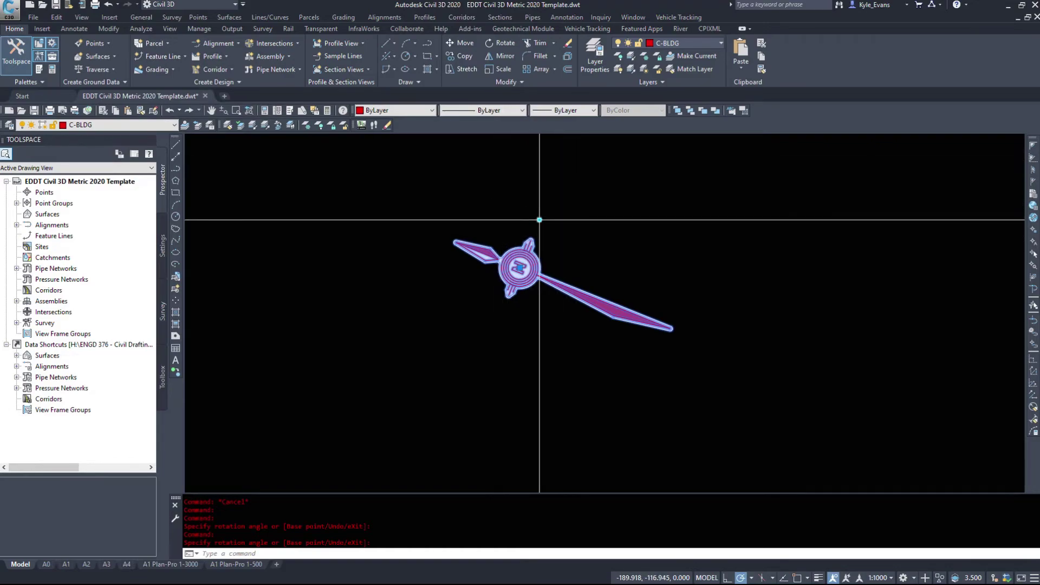
left_click(539, 220)
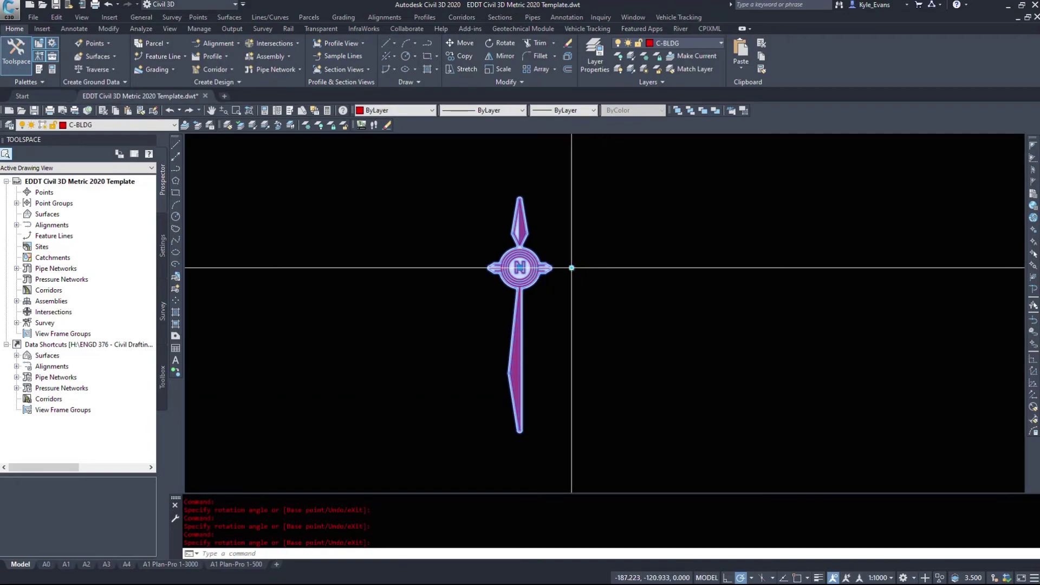
left_click(545, 323)
- Swing the arrow to another angle and a diagonal, then back to pointing straight up
left_click(540, 315)
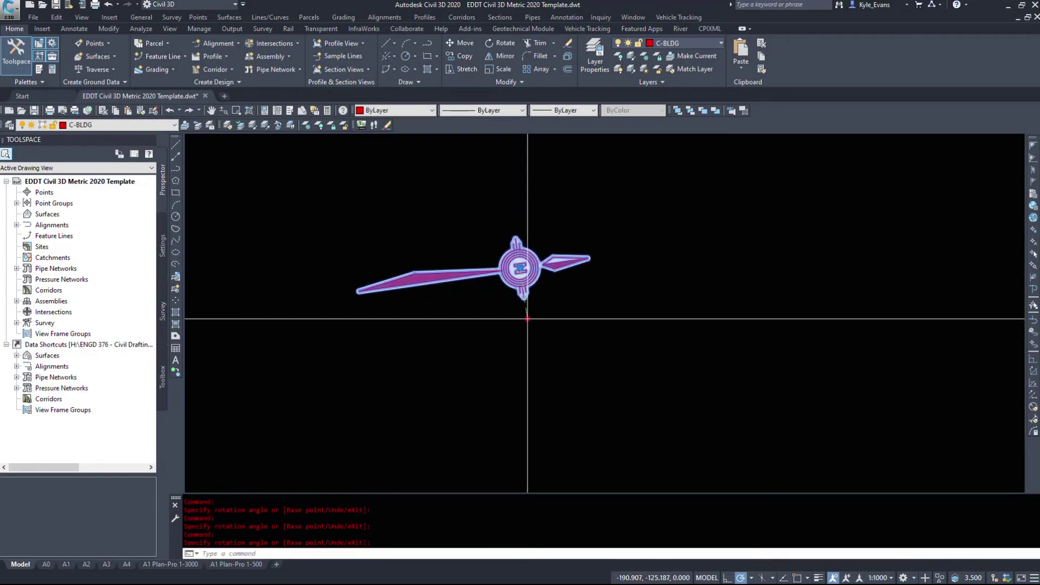
left_click(502, 321)
left_click(504, 317)
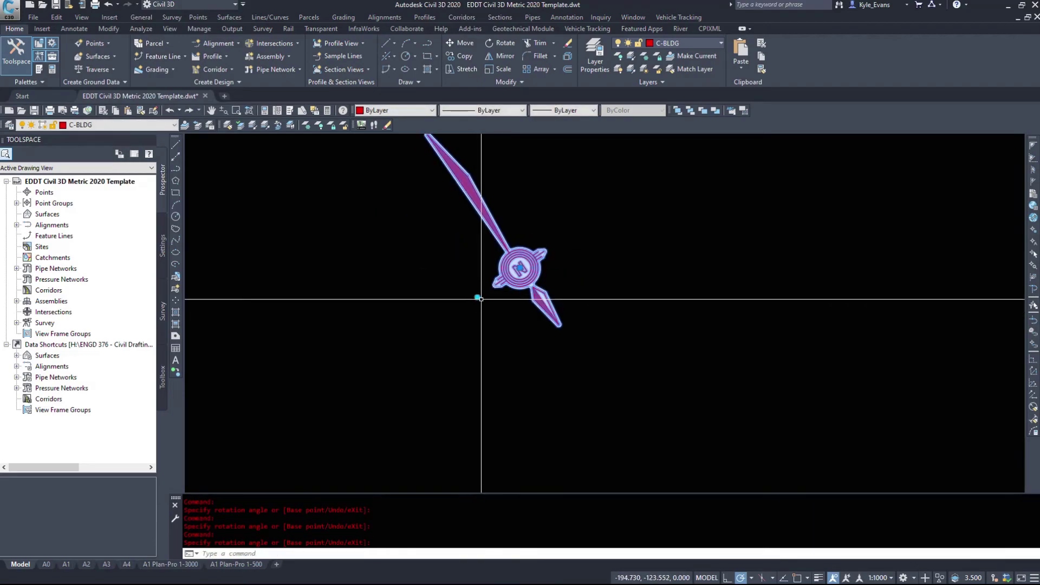
left_click(493, 220)
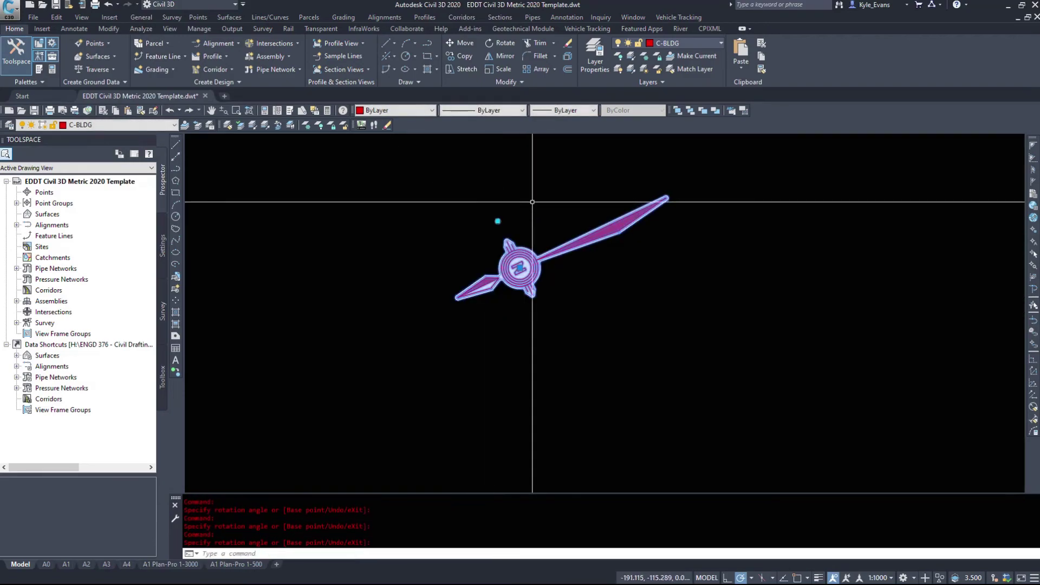
left_click(496, 220)
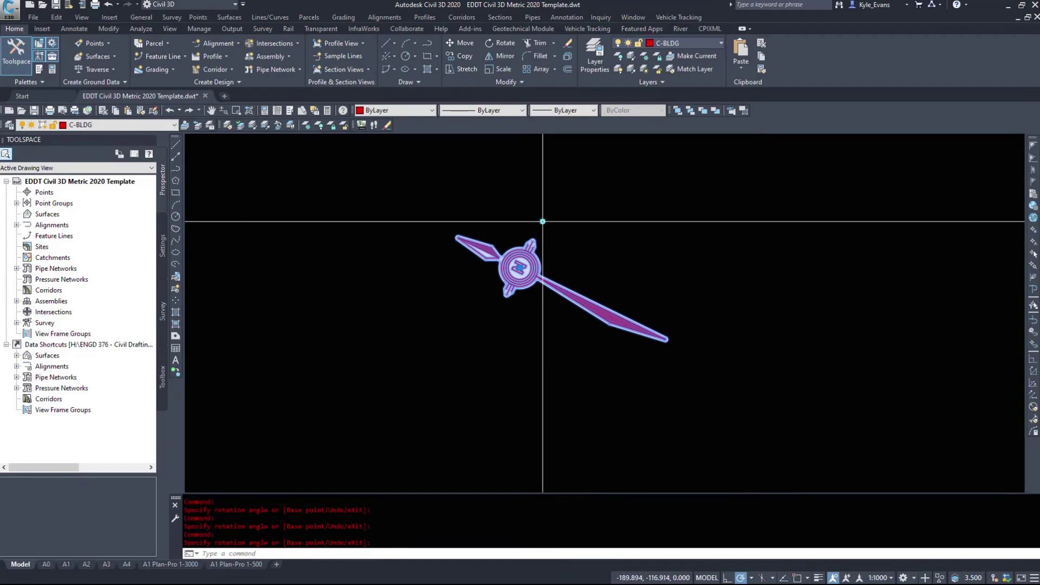
left_click(612, 266)
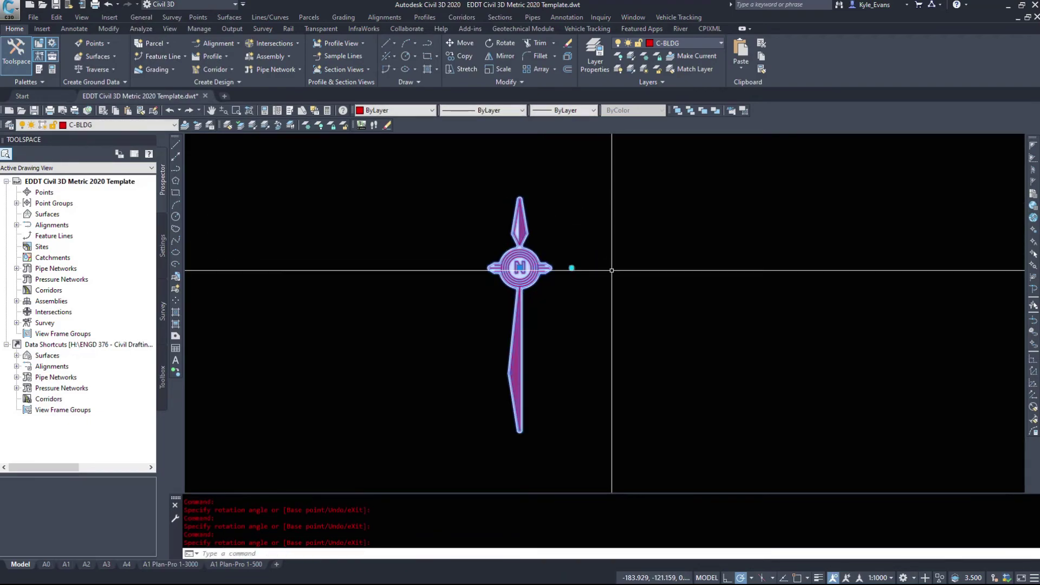